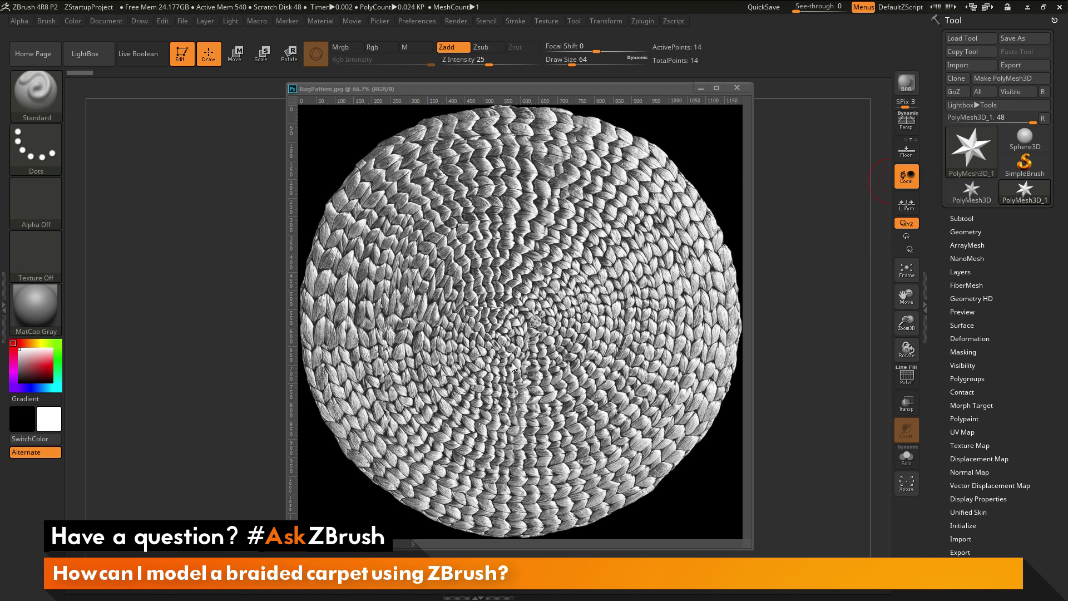
Step: Dismiss the carpet reference image and replace the active star mesh with the Spiral3D primitive
left_click(810, 283)
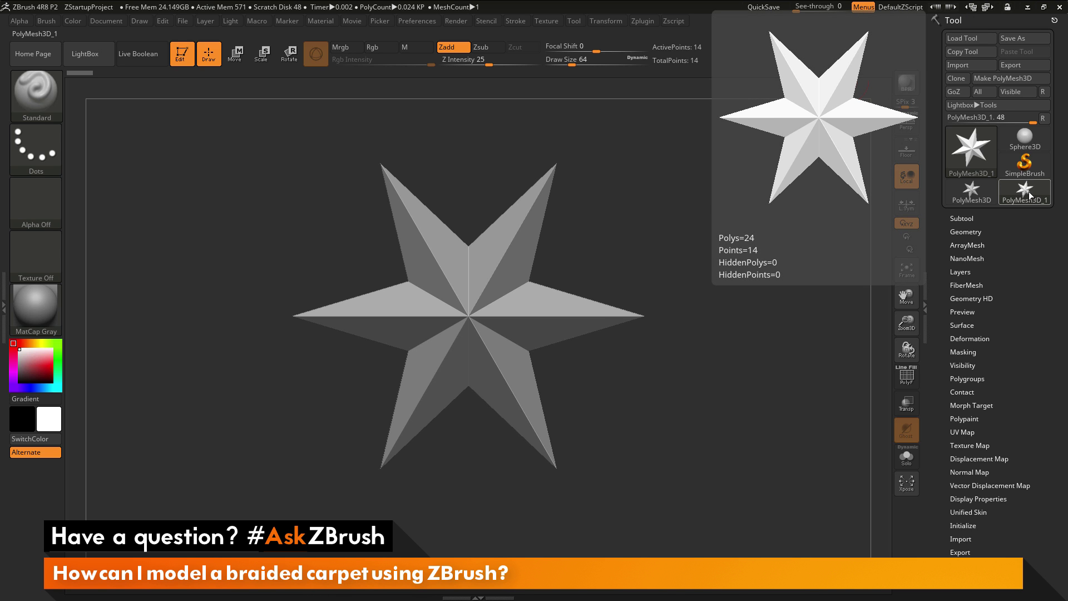
left_click(1030, 195)
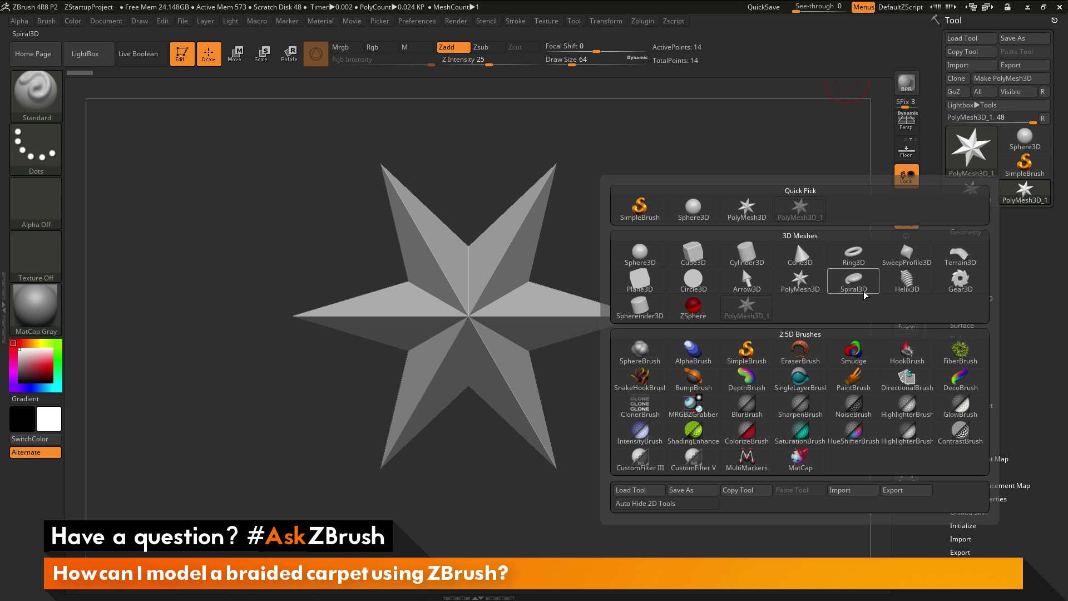
mouse_move(861, 289)
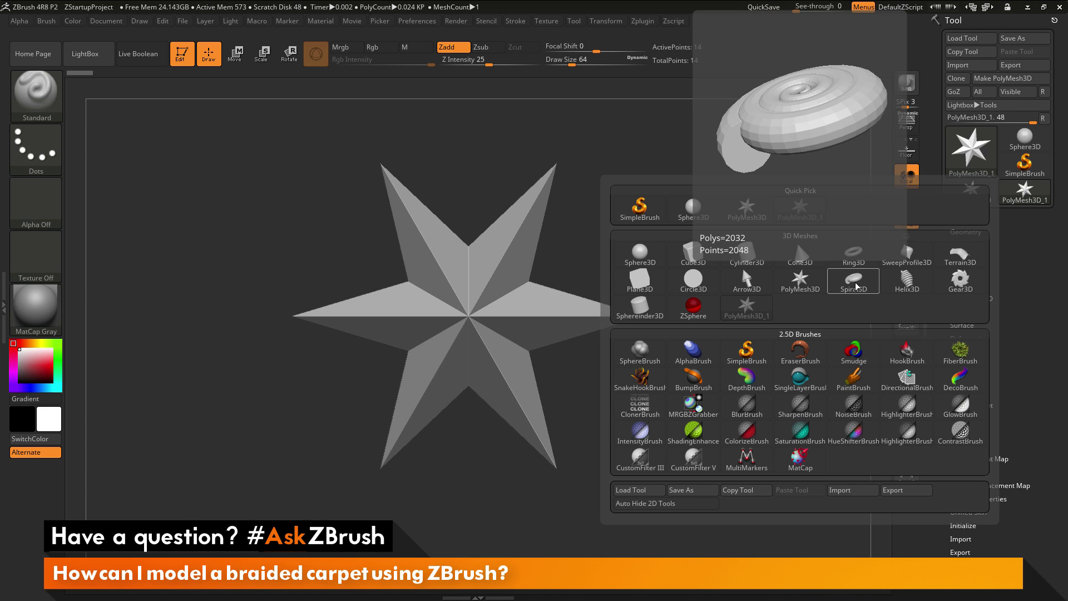
left_click(857, 288)
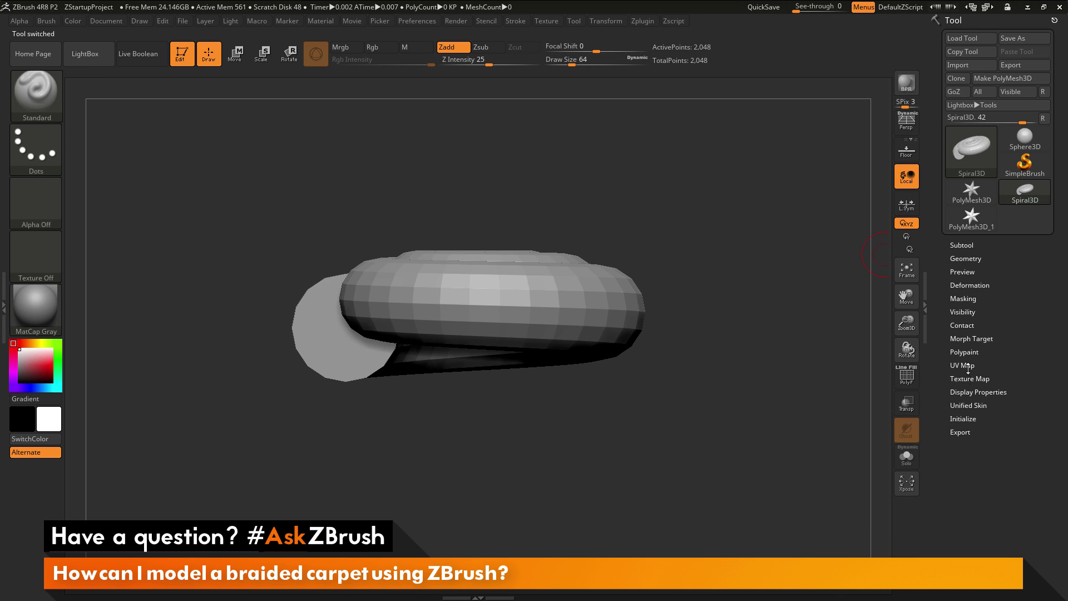
Step: Make the spiral primitive hollow and set its coverage to 7000 in the Initialize settings
left_click(970, 418)
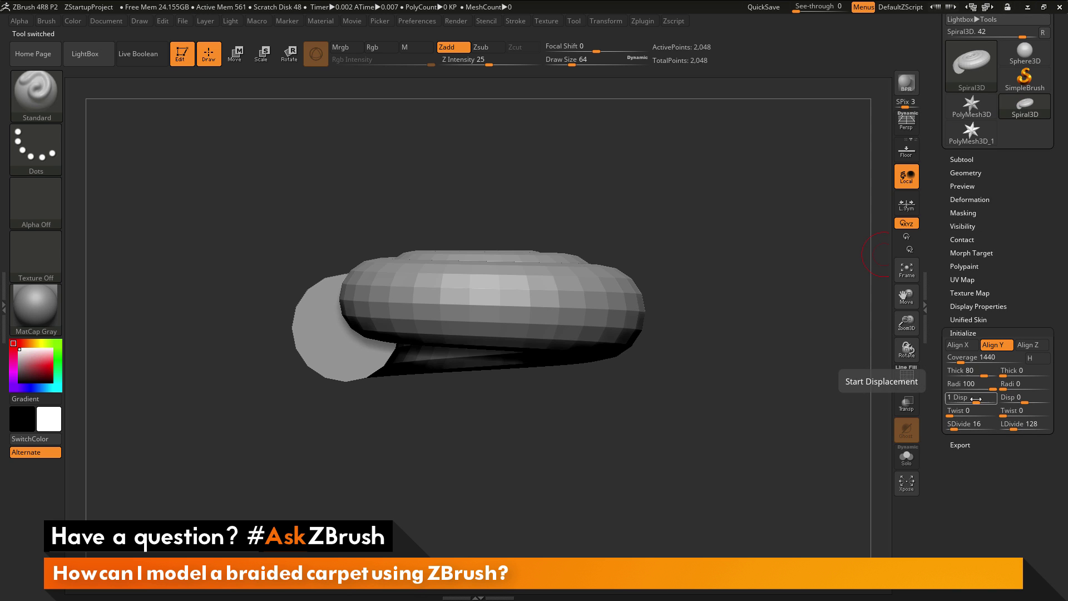
left_click_drag(754, 205, 759, 301)
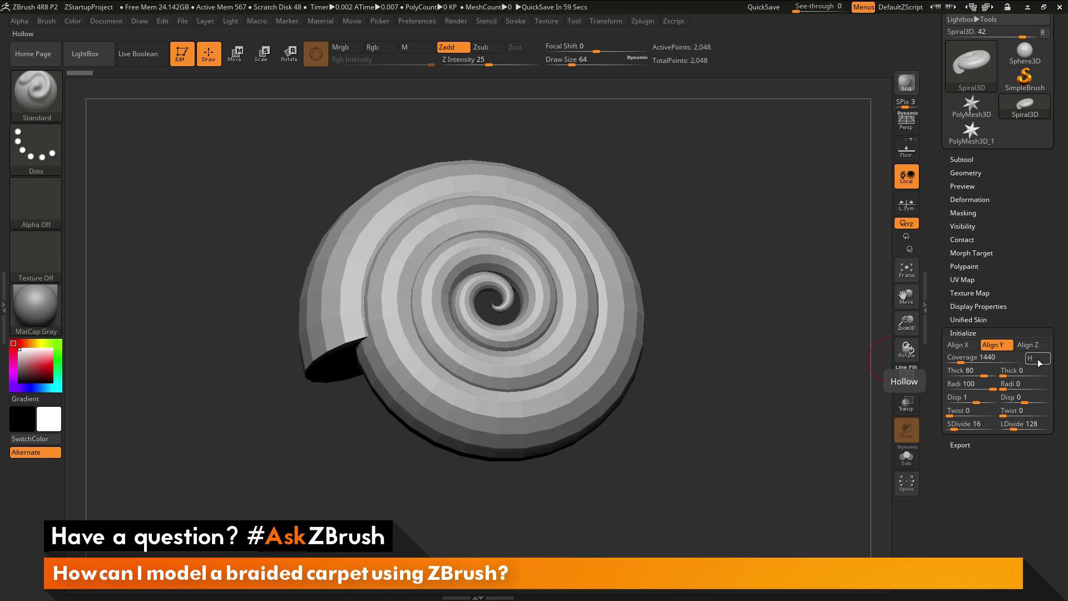
left_click(1038, 359)
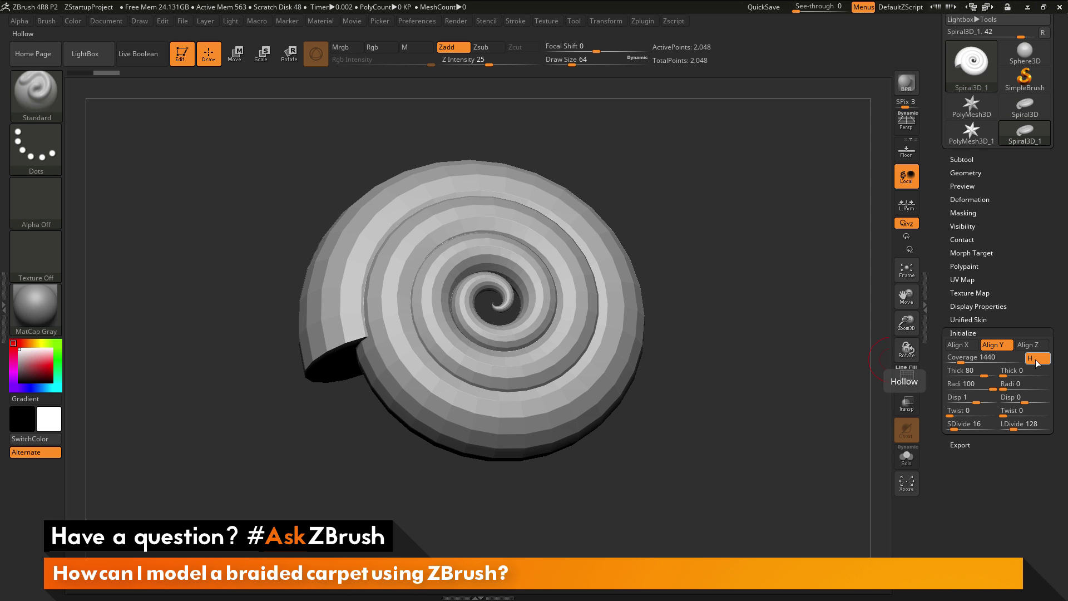
left_click_drag(959, 362, 1000, 361)
type("7000")
key("Return")
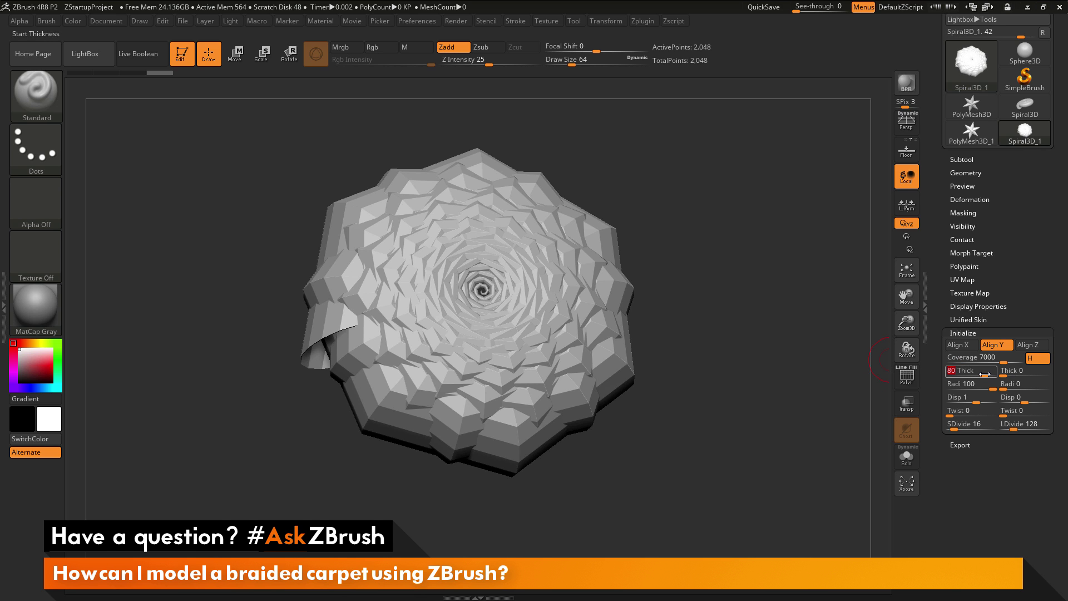
Step: Set both the start and end thickness of the spiral to 10
type("10")
key("Return")
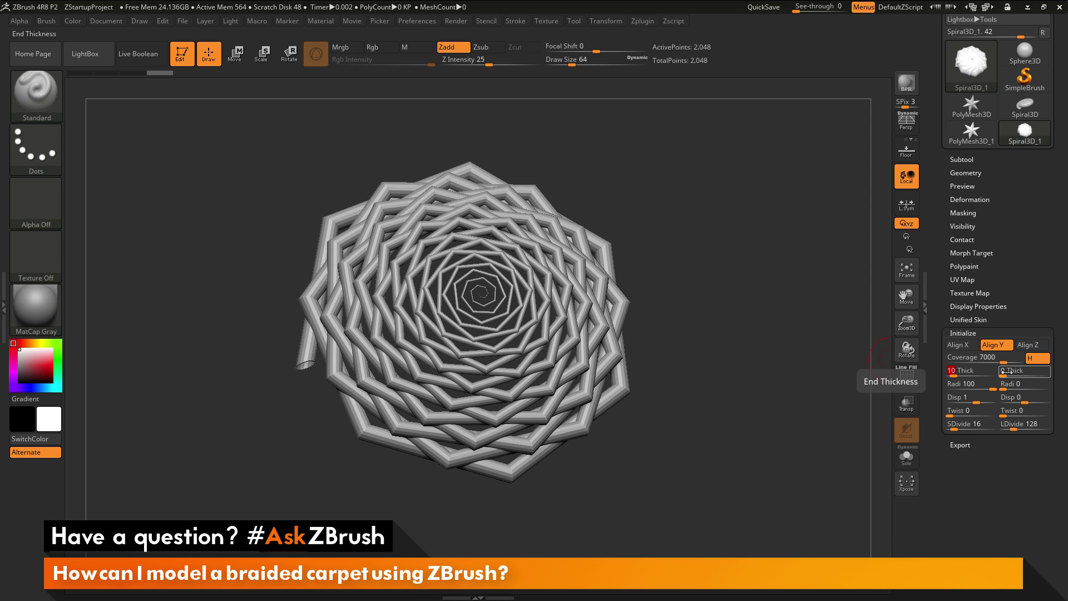
left_click(1005, 374)
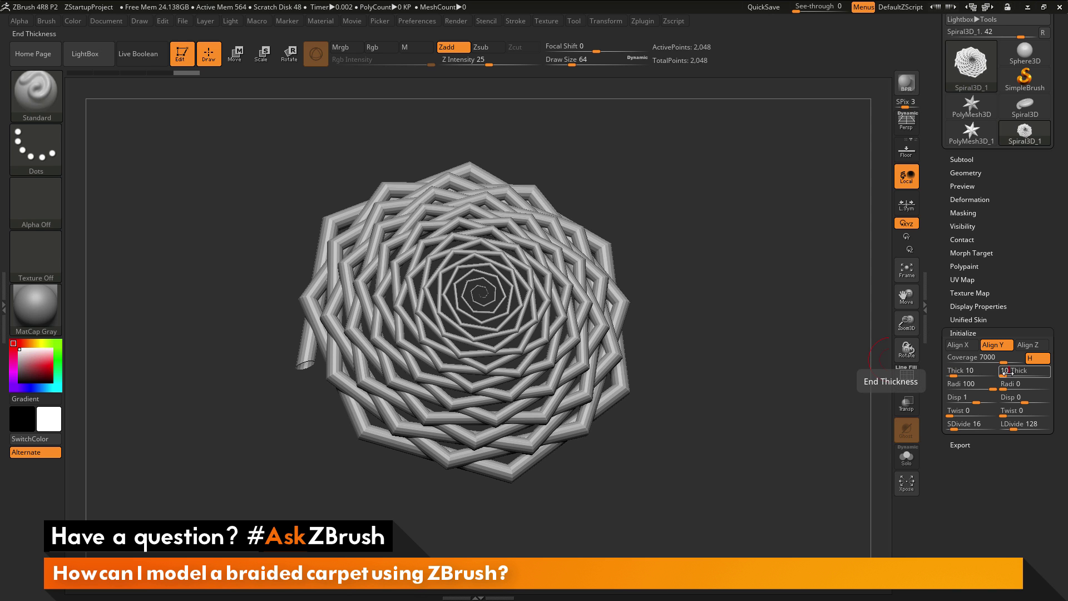
type("10")
key("Return")
left_click_drag(737, 283, 683, 288)
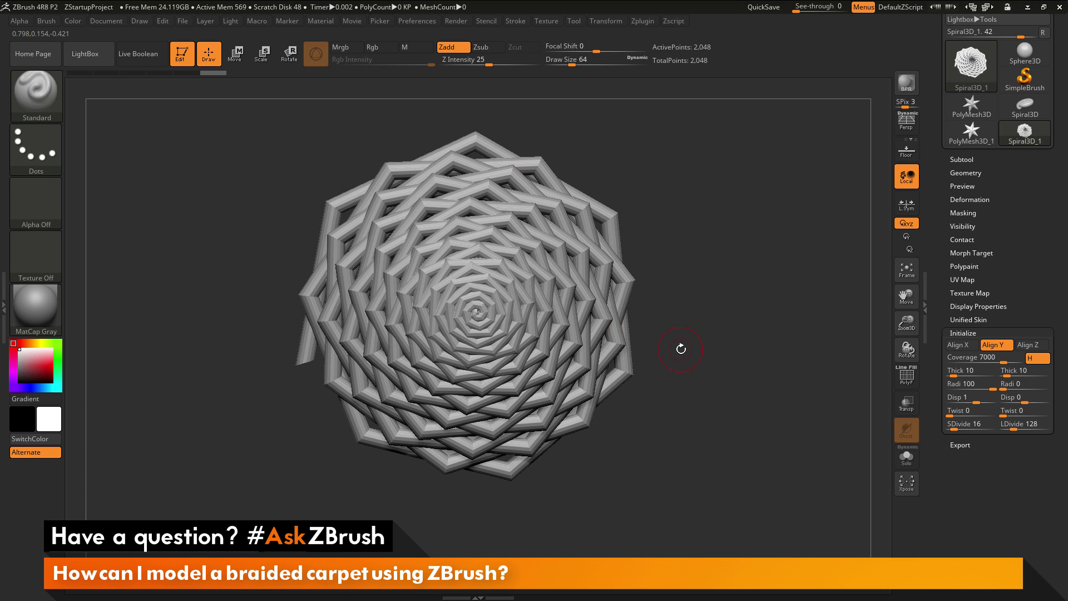
Step: Set the spiral's end radius to 100 and its start radius to 1
left_click(975, 384)
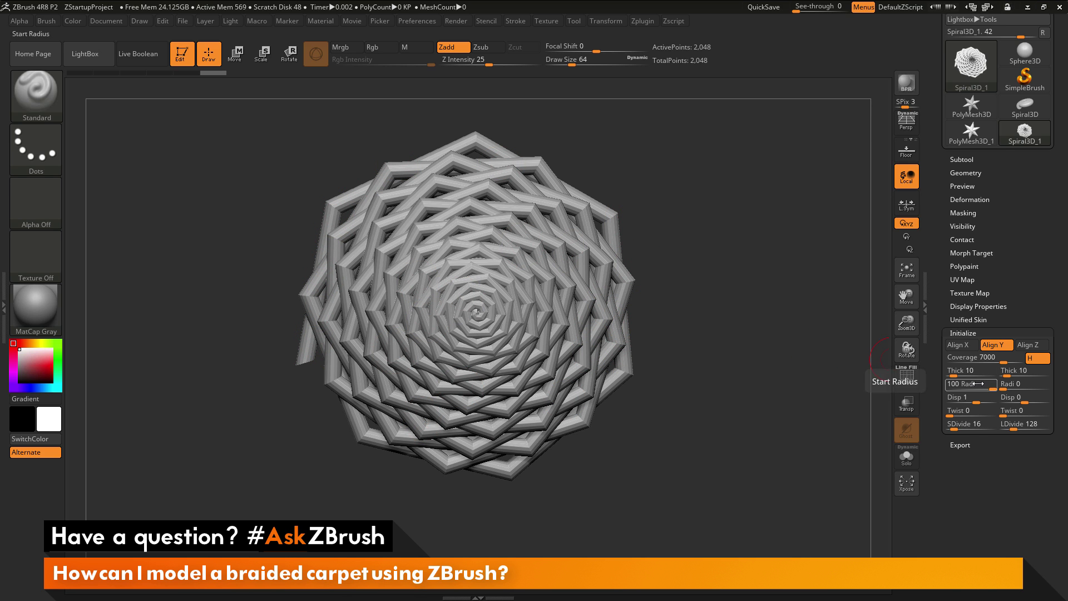
left_click(1008, 383)
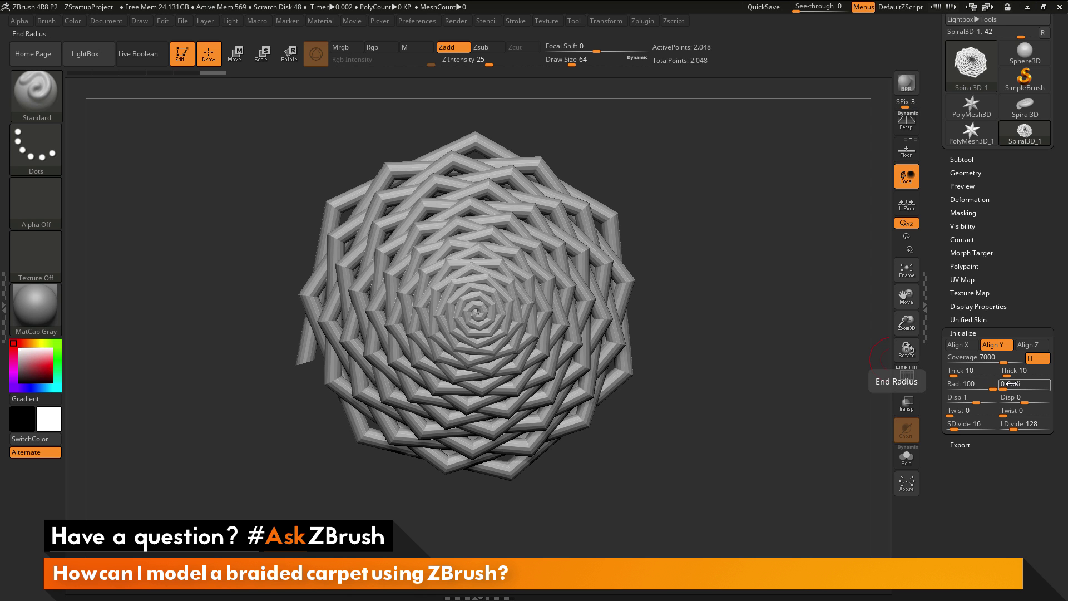
left_click_drag(1009, 390, 1053, 389)
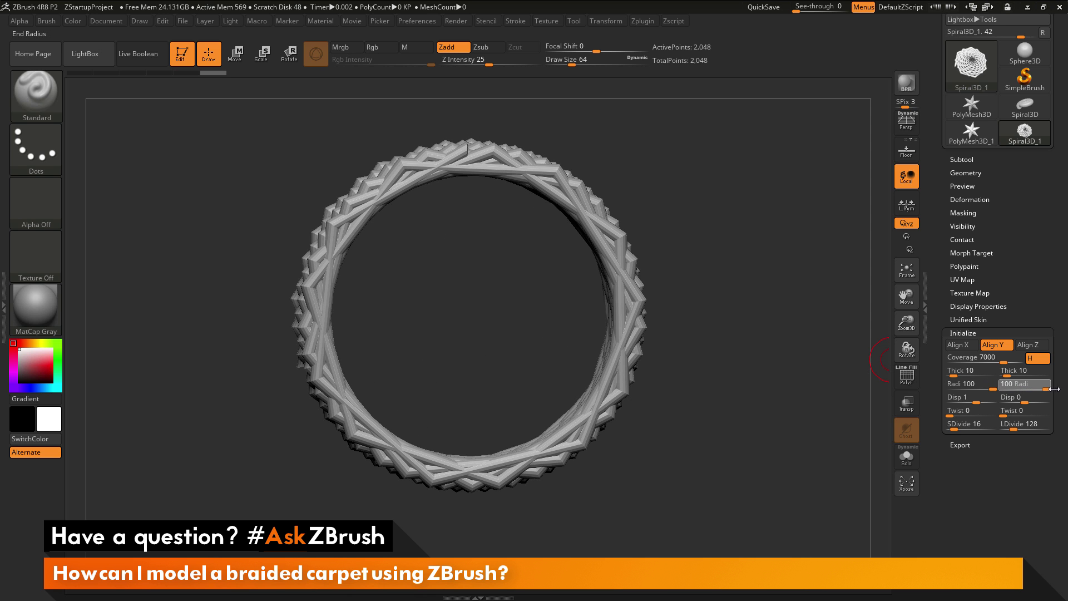
left_click(995, 389)
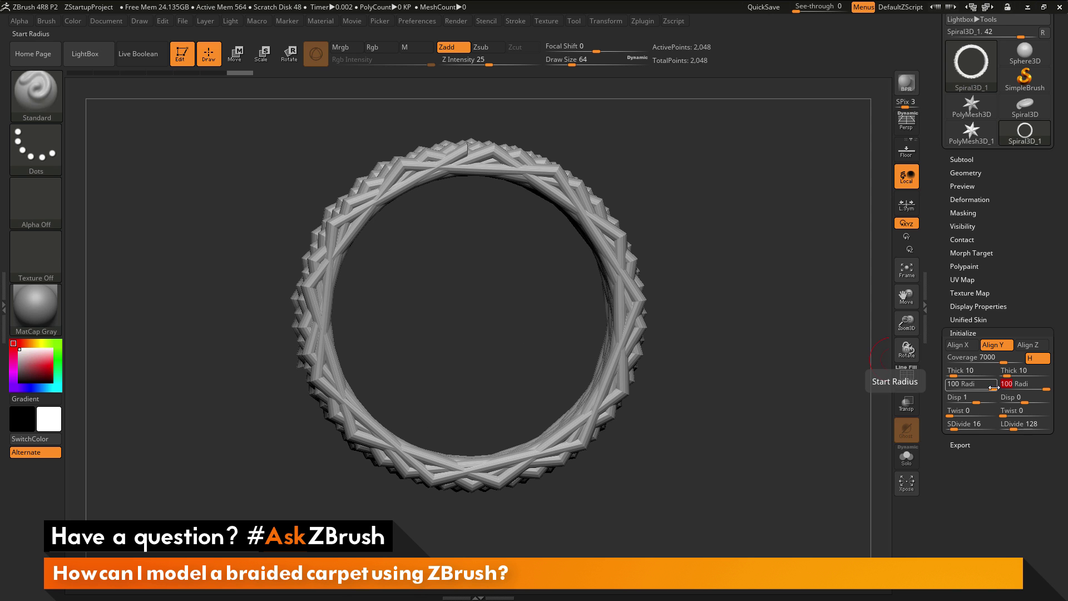
type("1")
key("Return")
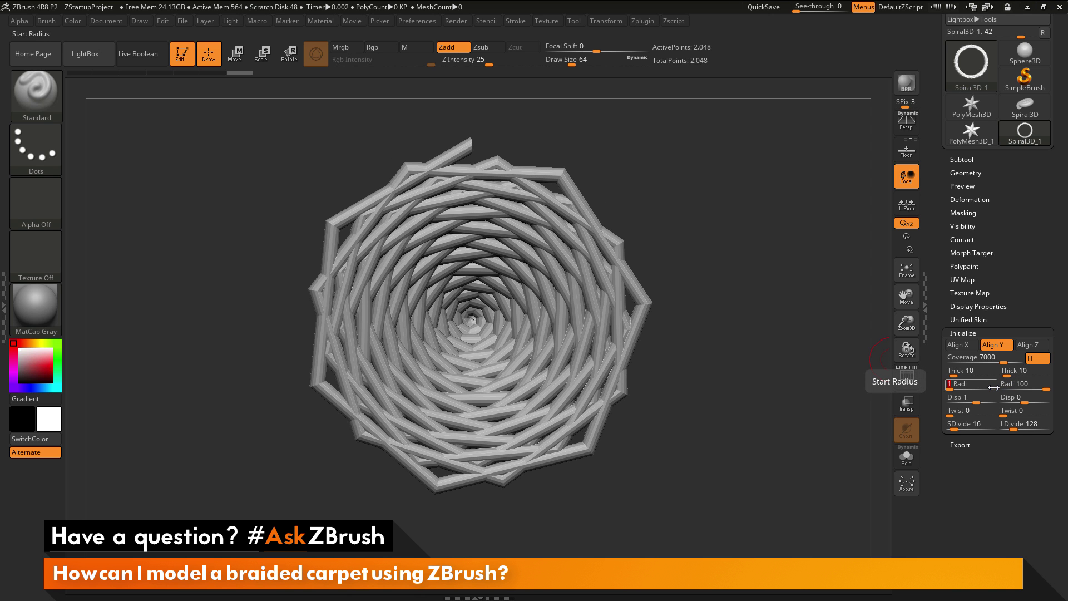
Step: Flatten the cone-shaped spiral by setting its start displacement to 0
left_click_drag(751, 385, 637, 355)
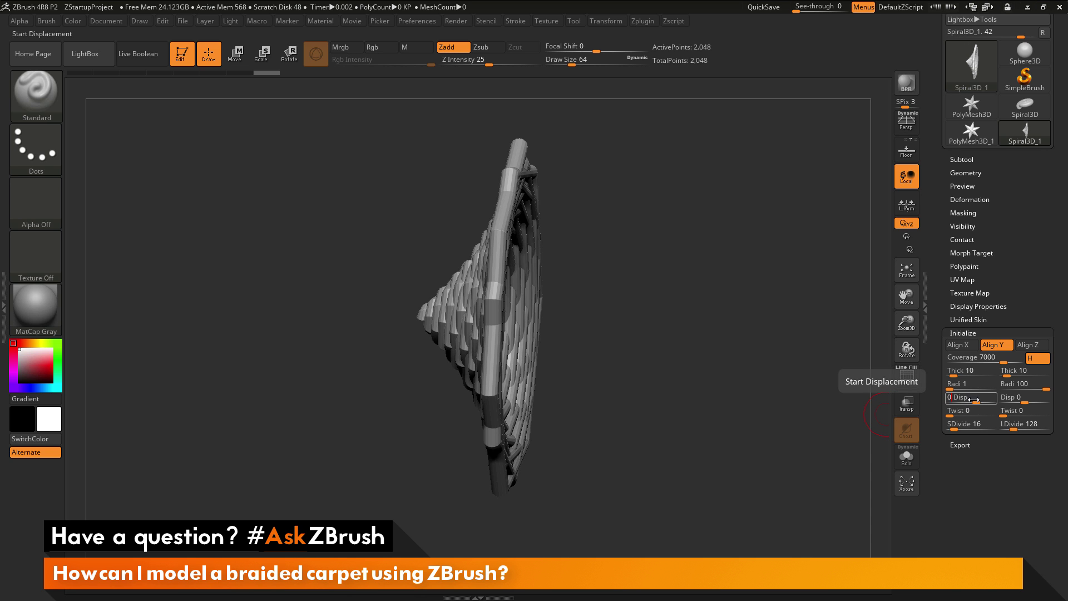
left_click_drag(974, 399, 972, 401)
left_click_drag(668, 311, 616, 315)
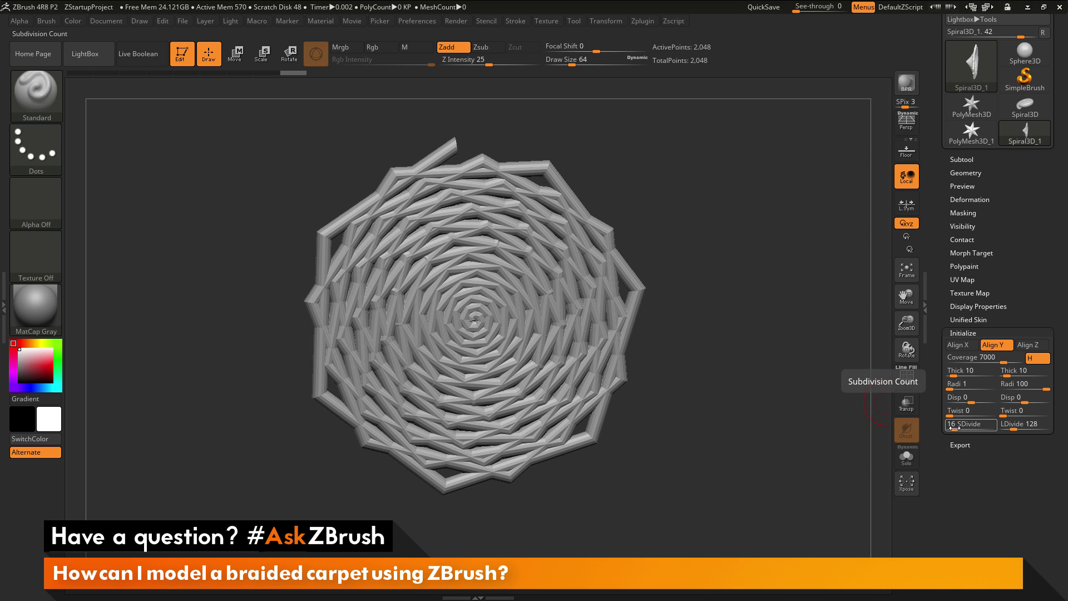
Step: Set the spiral's SDivide to 3 and its LDivide to 512
left_click_drag(706, 239, 700, 256)
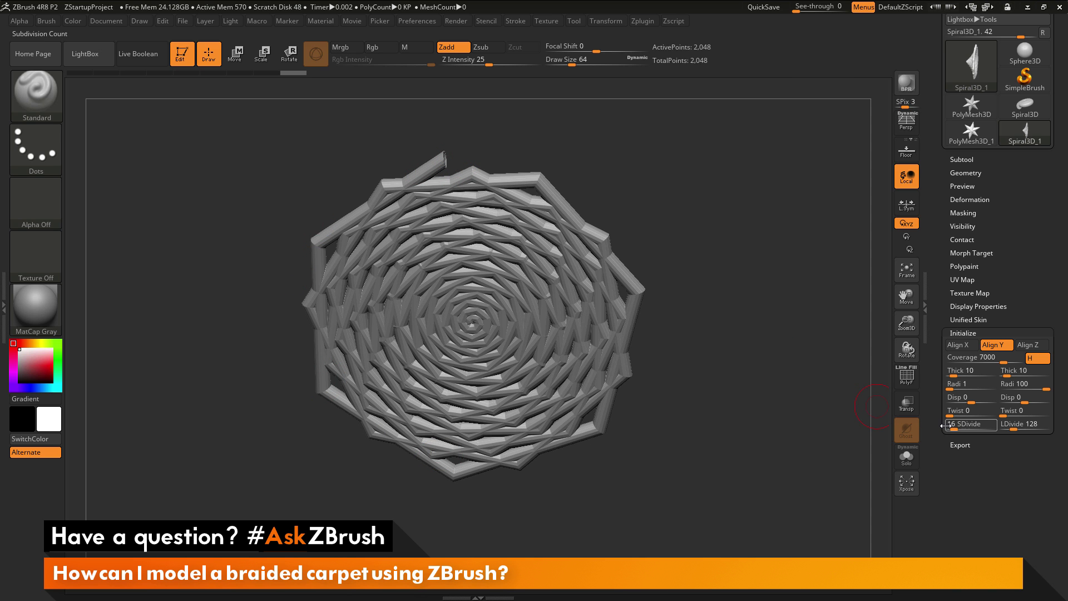
left_click(966, 424)
type("3")
key("Return")
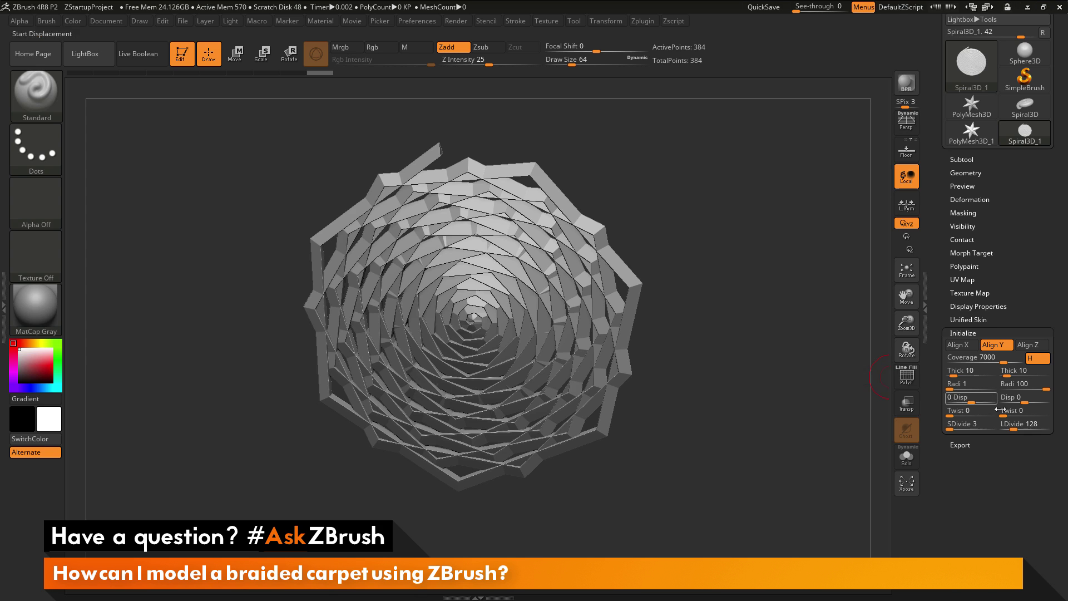
left_click_drag(1011, 429, 1052, 426)
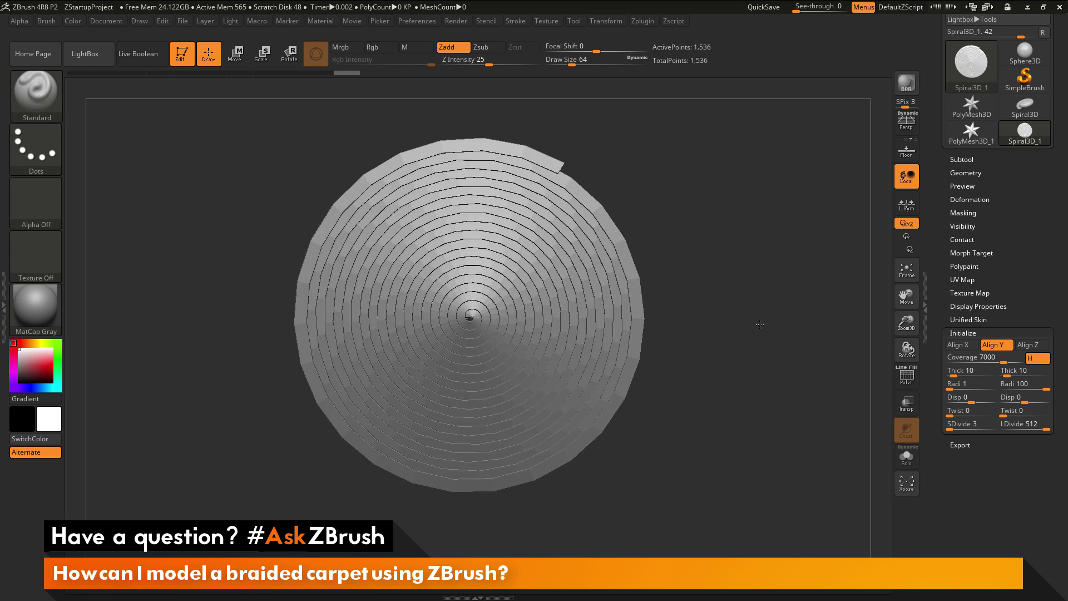
Step: Convert the parametric spiral into an editable PolyMesh3D
mouse_move(759, 324)
left_mouse_down()
mouse_move(735, 327)
mouse_move(759, 327)
left_mouse_up()
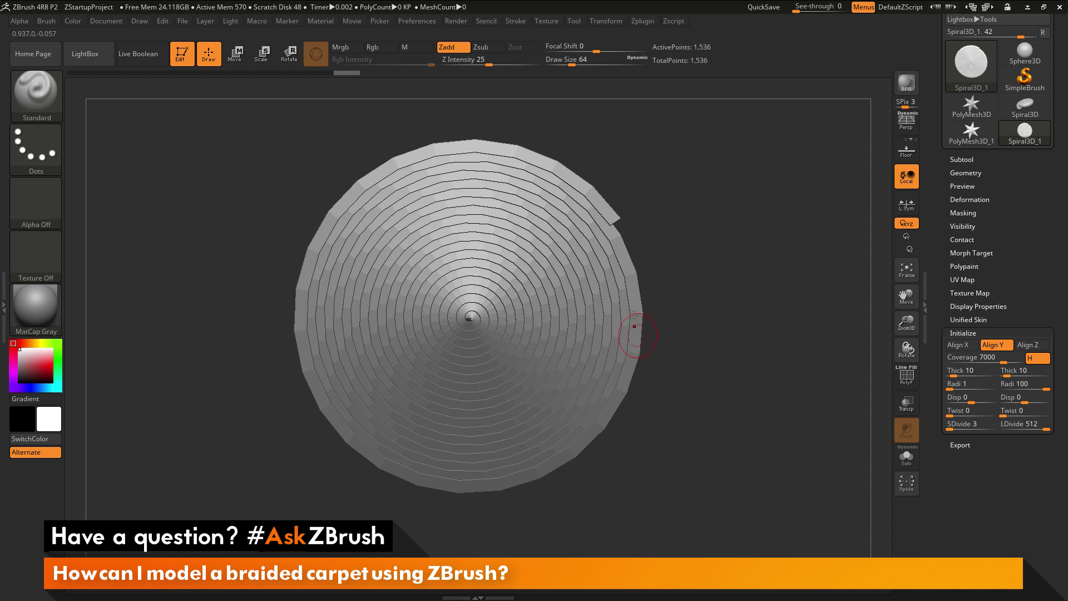
left_click_drag(746, 484, 734, 485)
mouse_move(625, 233)
left_mouse_down()
mouse_move(639, 212)
mouse_move(637, 228)
left_mouse_up()
left_click_drag(727, 476, 761, 483)
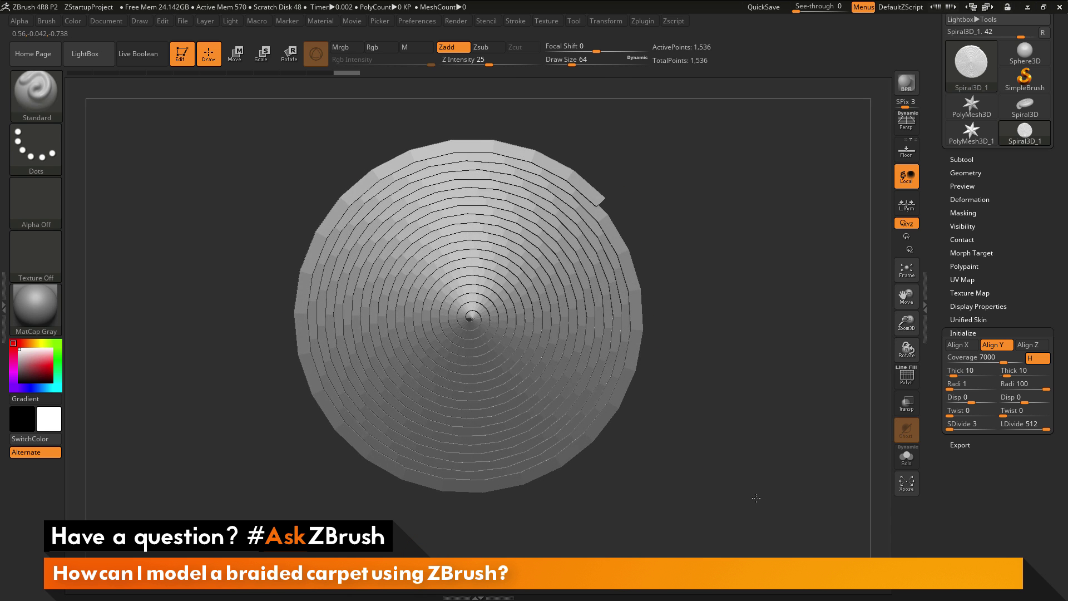
mouse_move(729, 194)
left_mouse_down()
mouse_move(728, 170)
mouse_move(701, 177)
mouse_move(719, 179)
left_mouse_up()
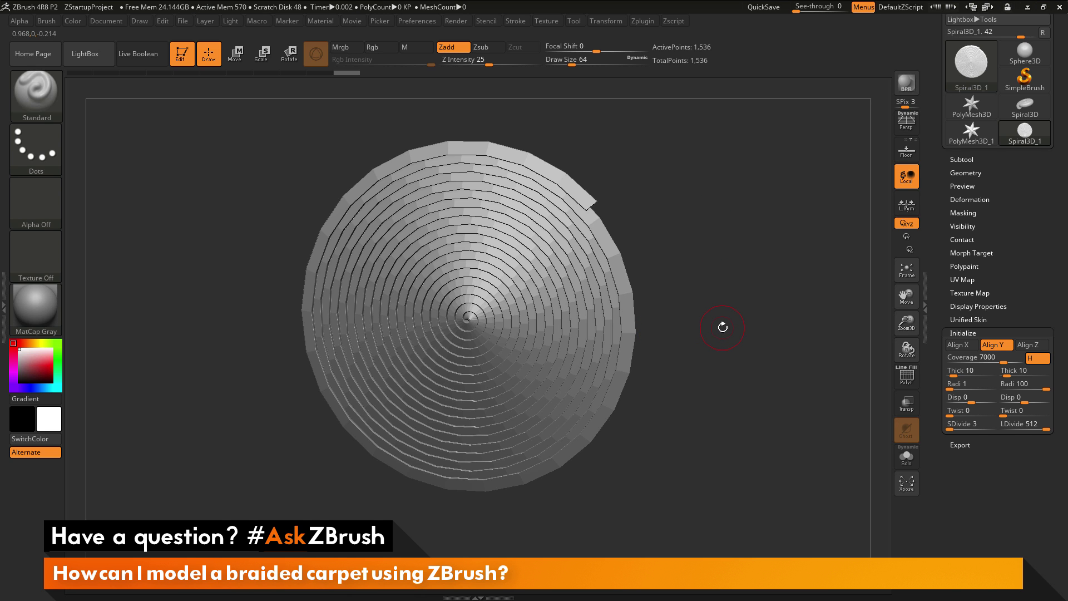
left_click_drag(1019, 199, 1021, 328)
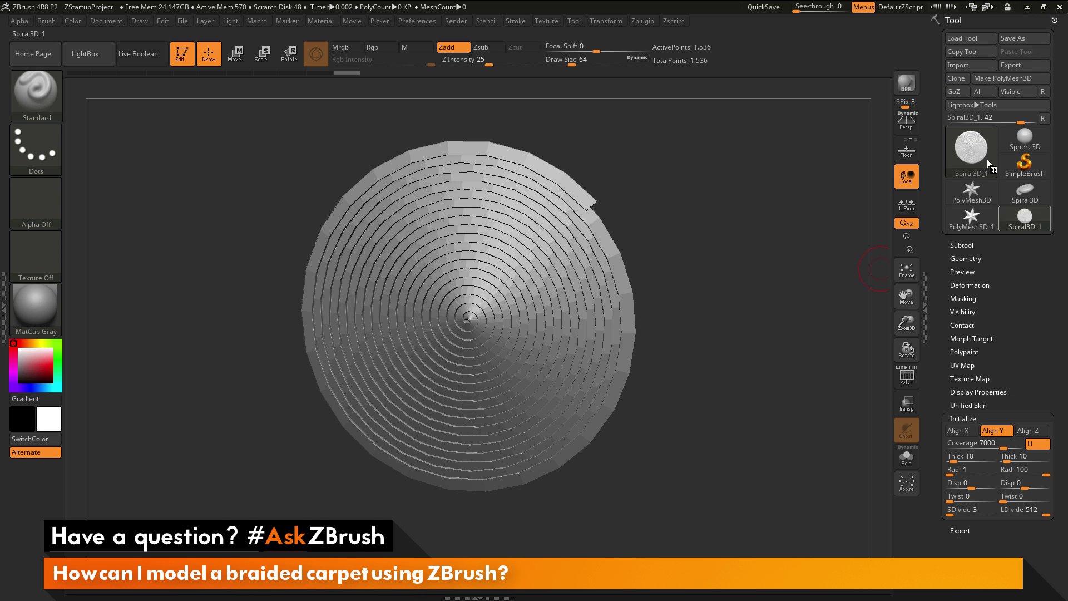
left_click(1010, 79)
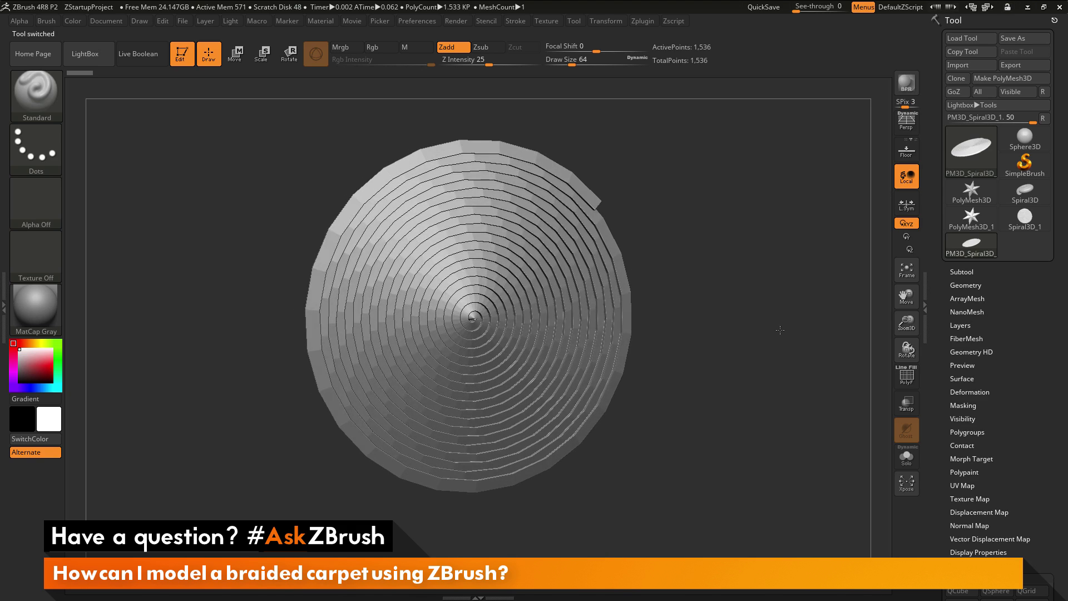
Step: Show the polygon wireframe on the spiral mesh and inspect the strip's outer end
left_click_drag(771, 331, 644, 442)
left_click(907, 376)
left_click_drag(746, 396, 634, 297)
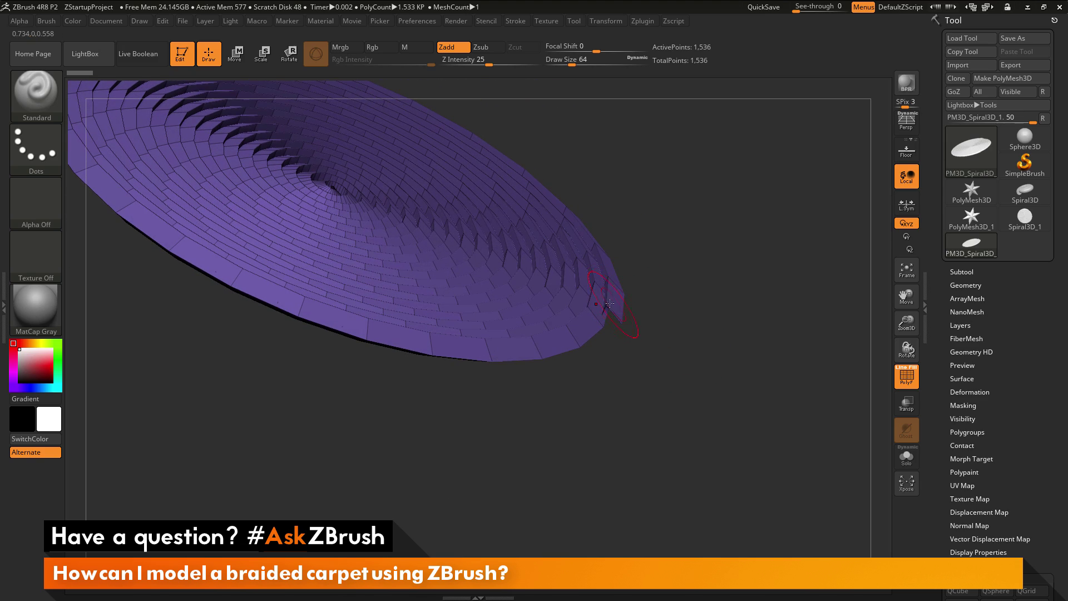
left_click_drag(644, 358, 596, 274)
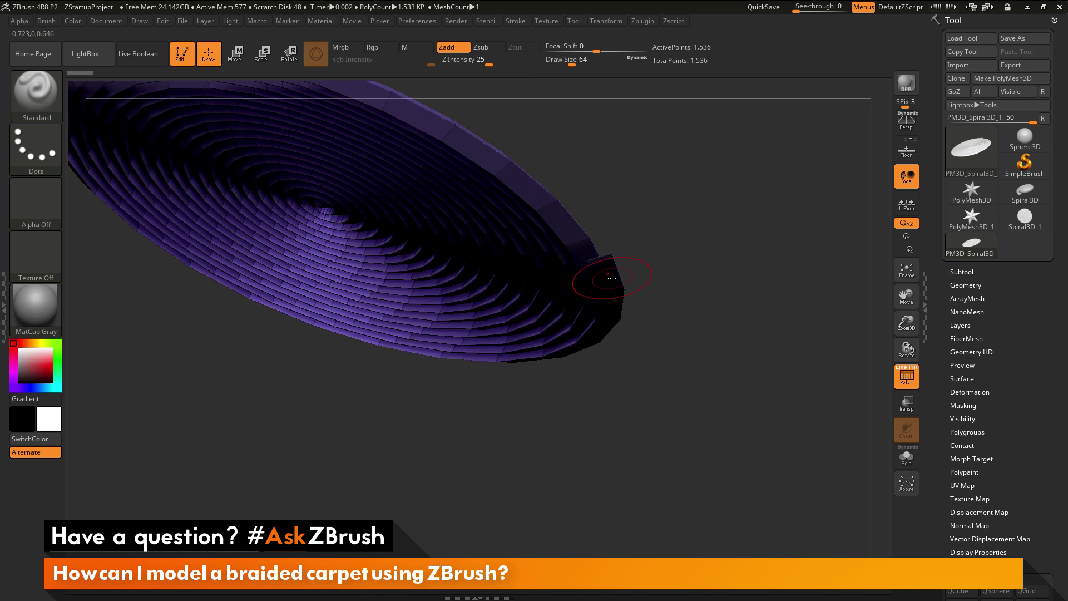
left_click_drag(732, 286, 686, 300)
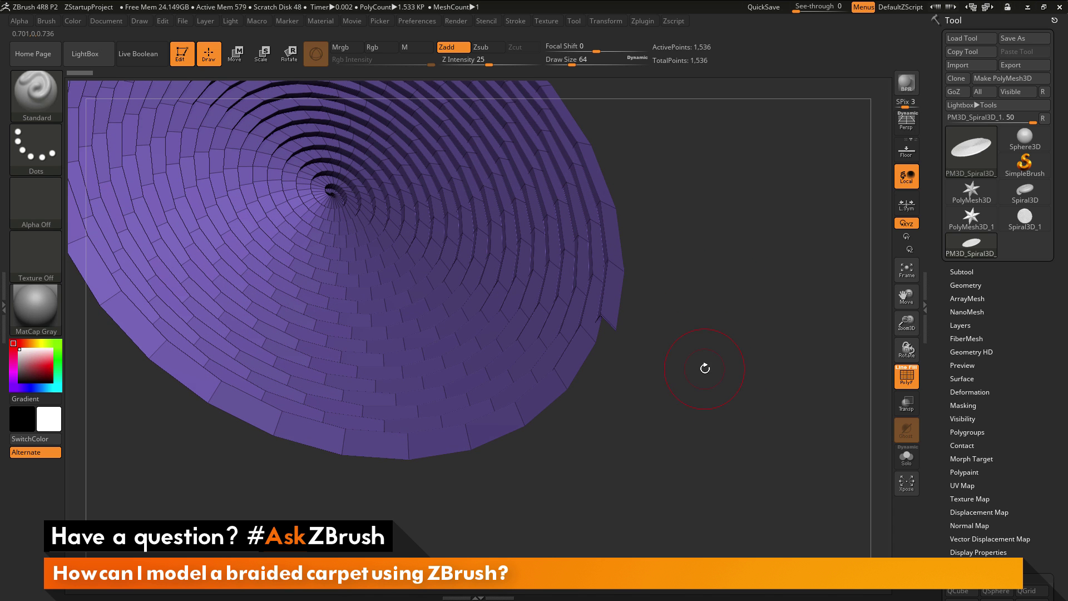
left_click_drag(701, 397, 740, 309)
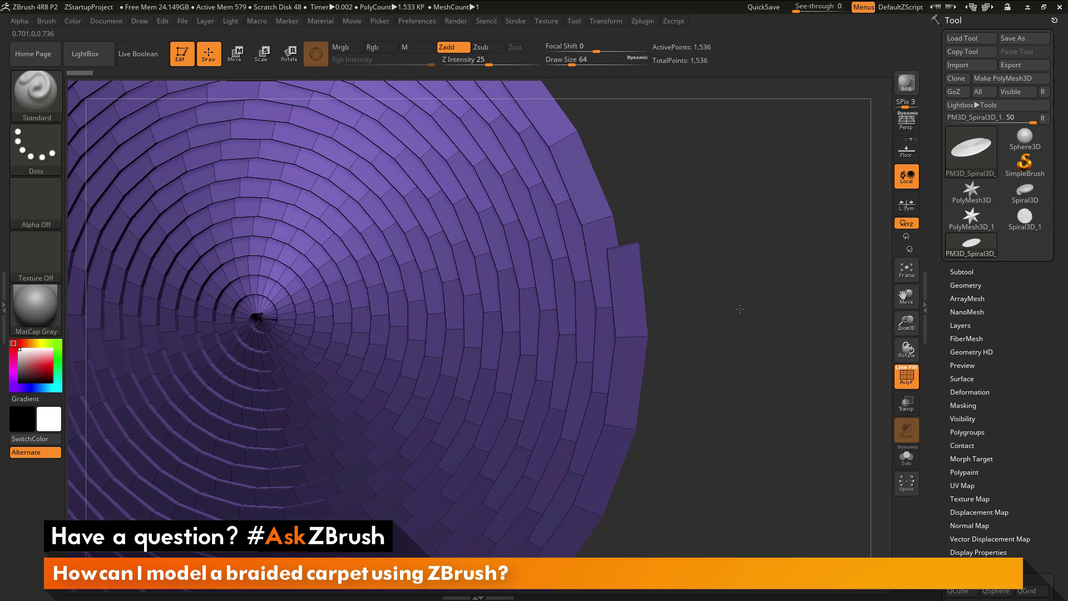
Step: Choose the ZModeler brush and set its polygon action to Delete with Polyloop as the target
left_click(45, 98)
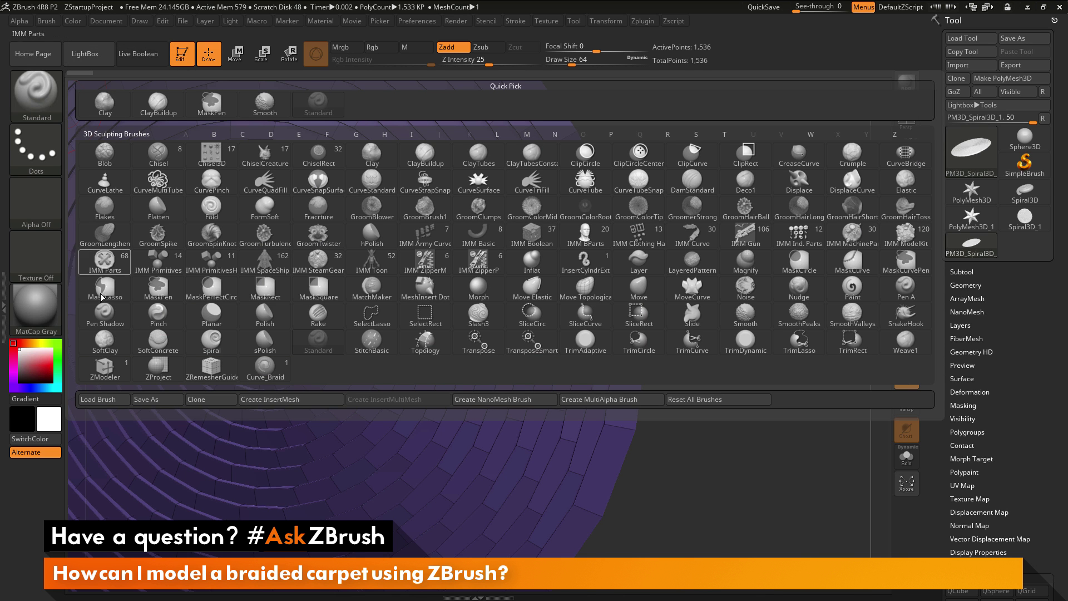
left_click(106, 371)
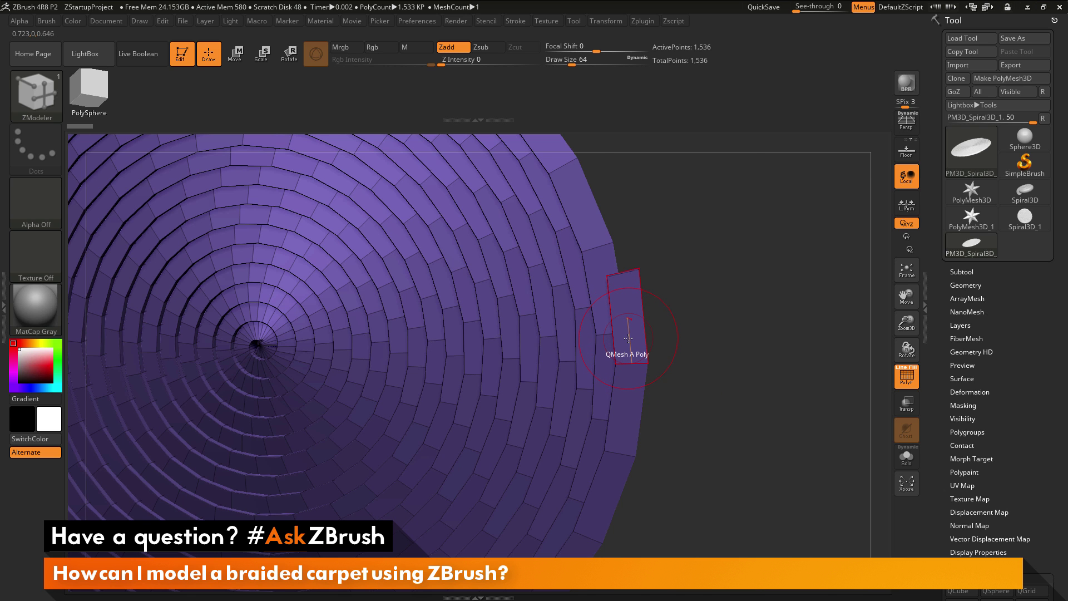
key("space")
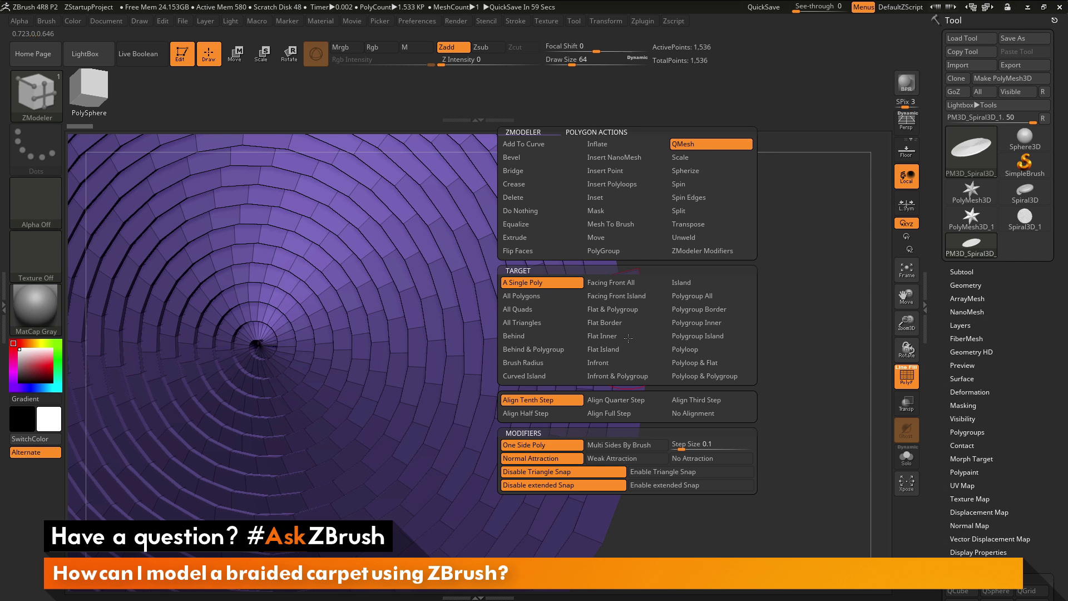
left_click(526, 198)
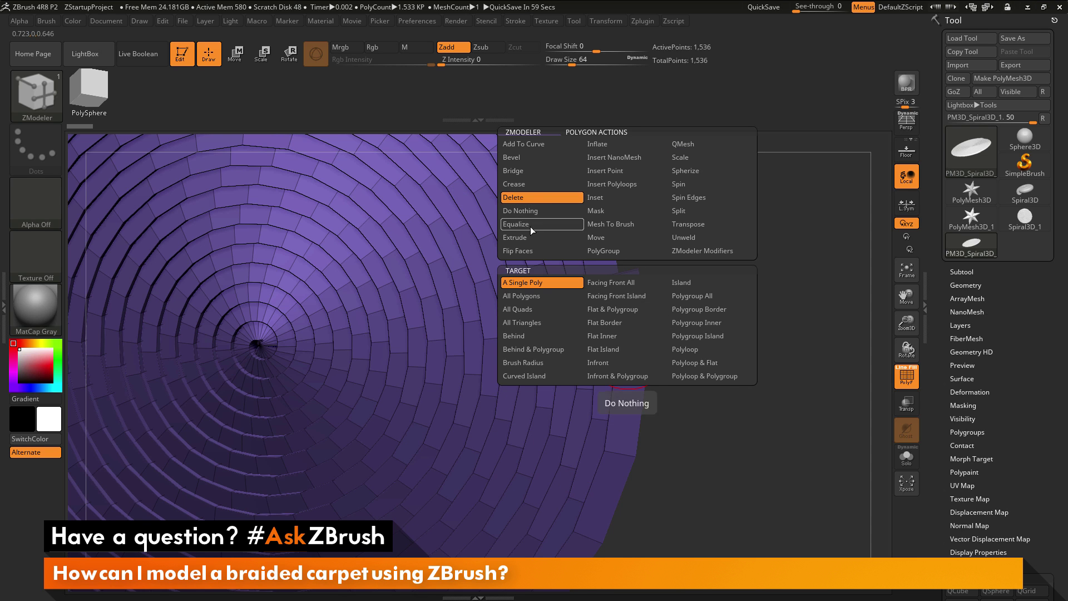
left_click(696, 353)
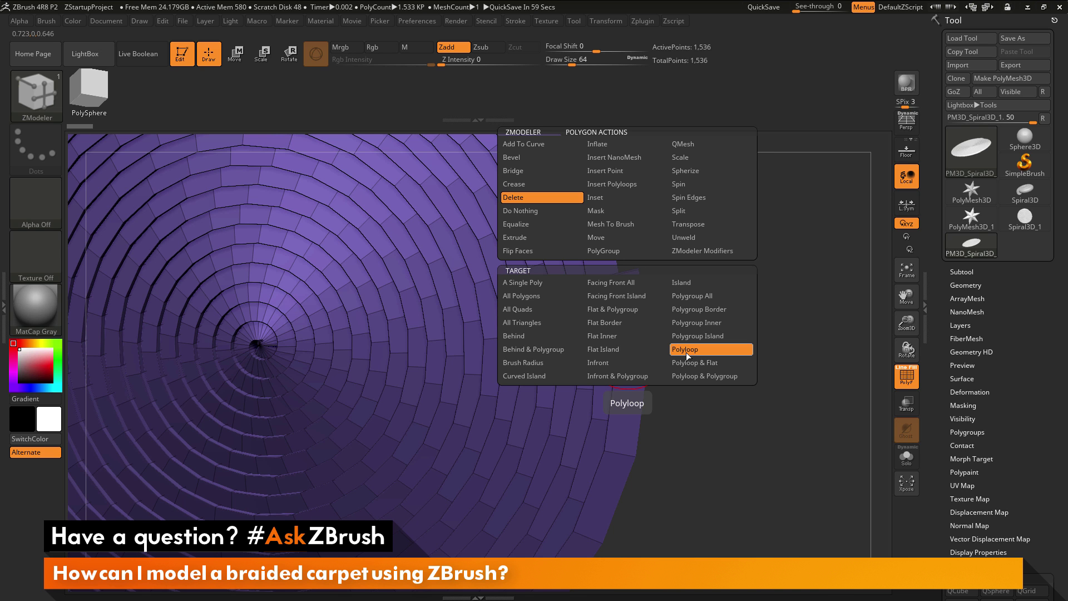
Step: Delete the polyloop that starts at the spiral strip's outer end
left_click(687, 352)
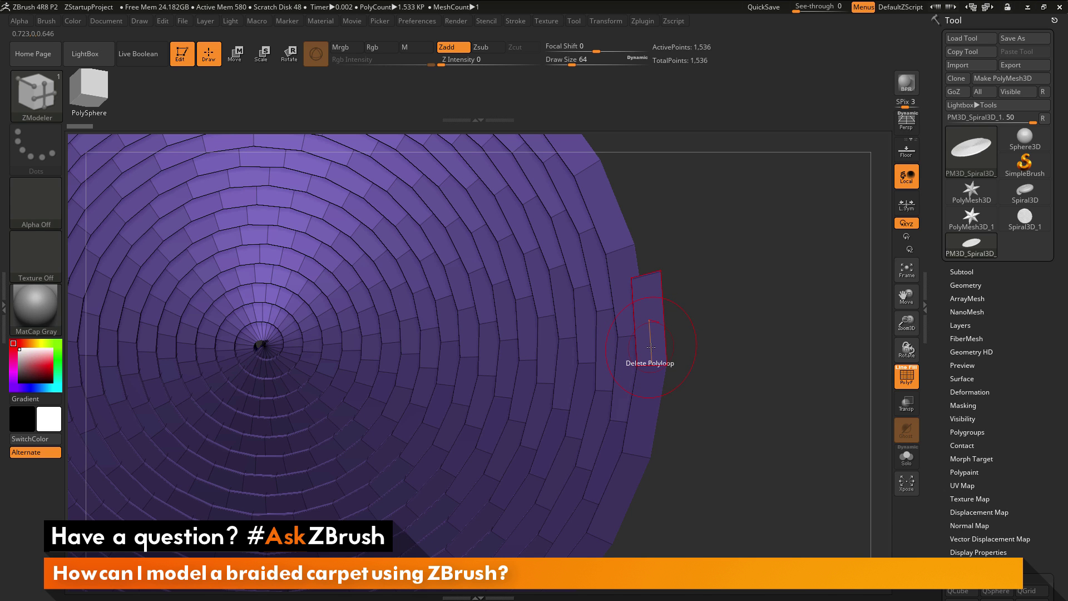
left_click(651, 347)
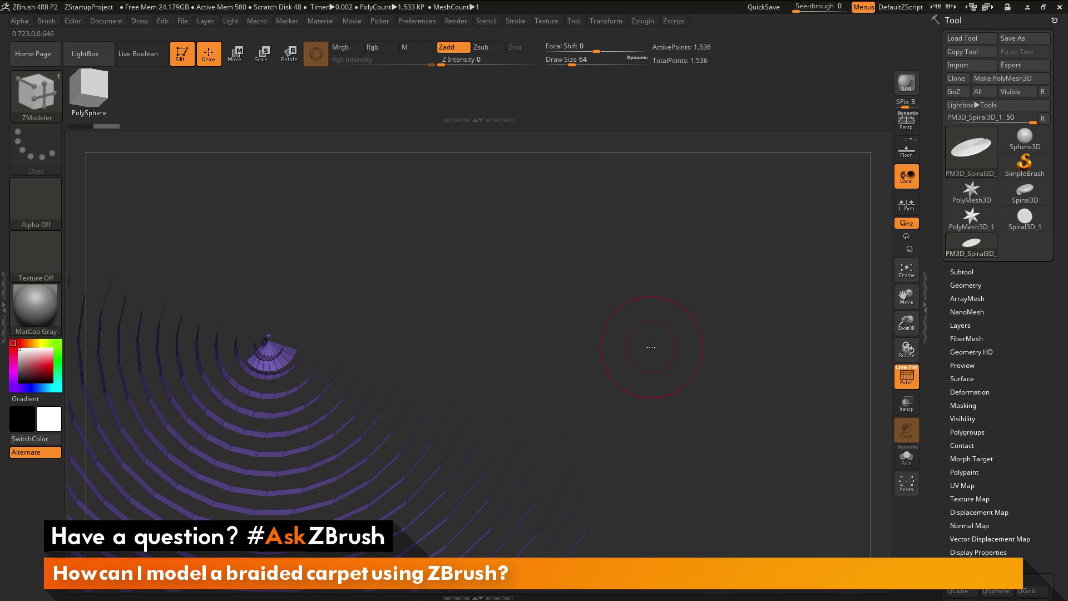
left_click_drag(651, 347, 736, 325)
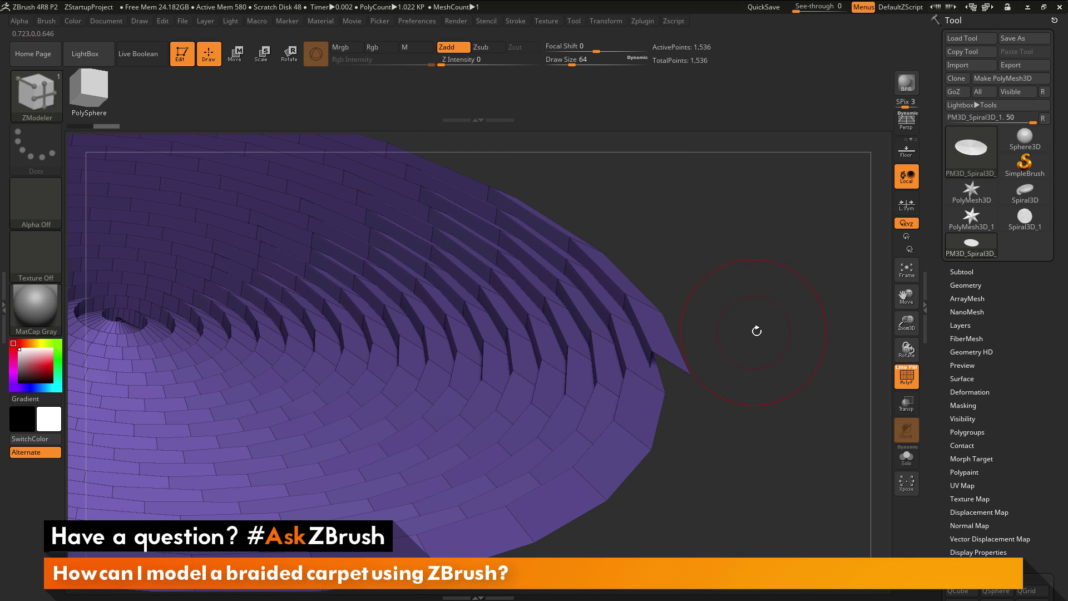
left_click_drag(775, 316, 708, 307)
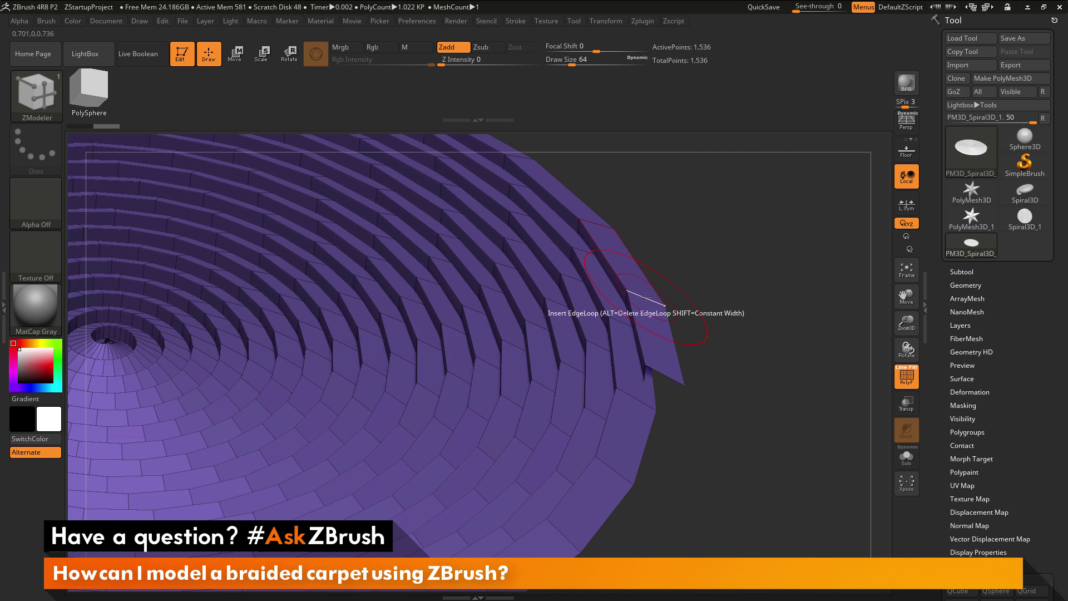
Step: Set the ZModeler edge action to PolyGroup with Polyloop as the target, and give the spiral's wide top-face loop its own polygroup
key("space")
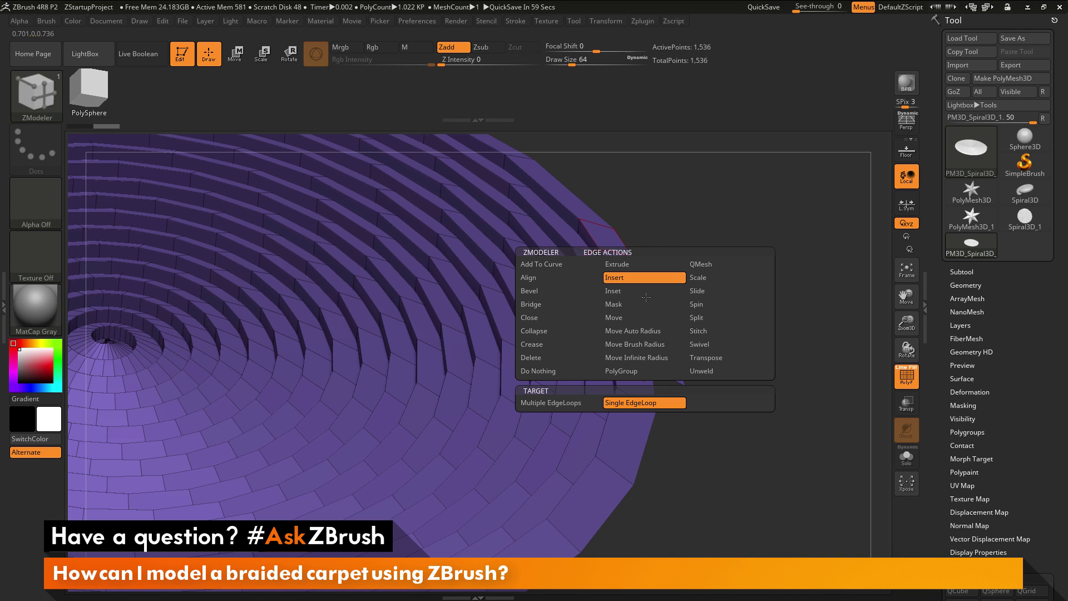
left_click(632, 371)
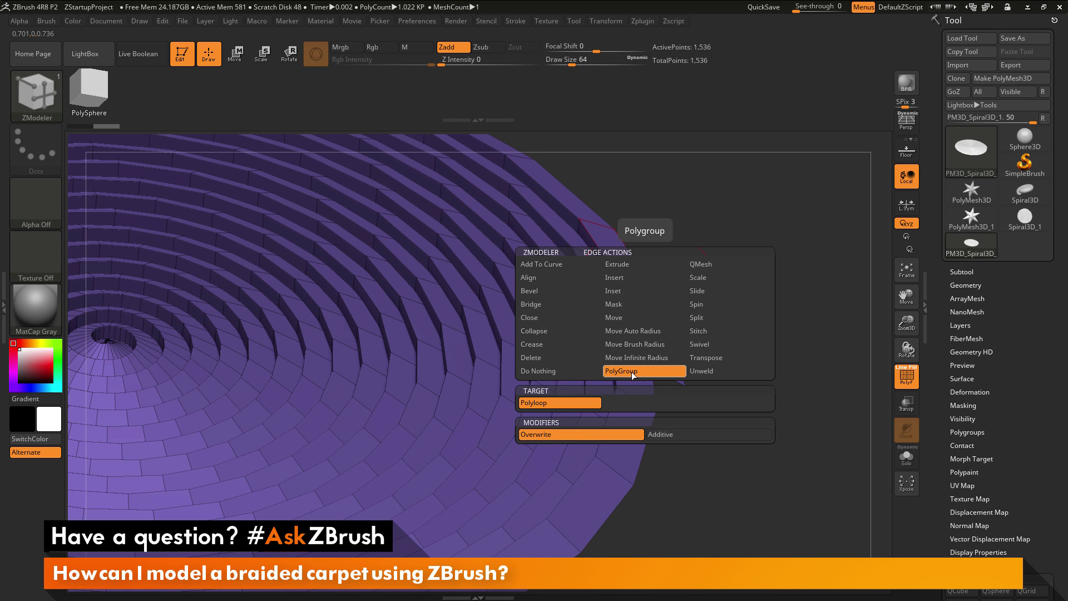
left_click(564, 406)
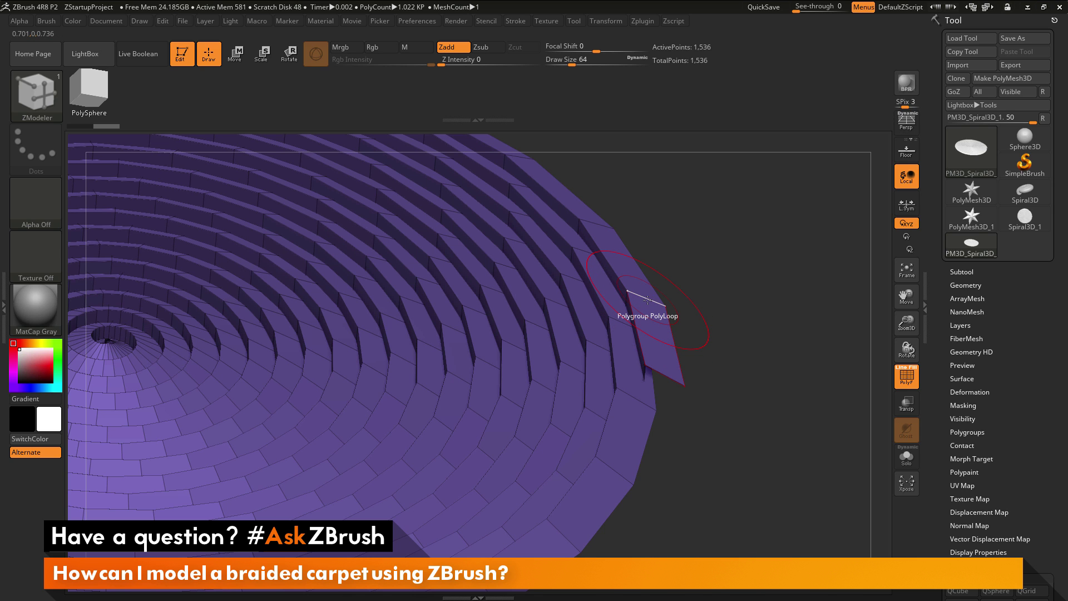
left_click(647, 300)
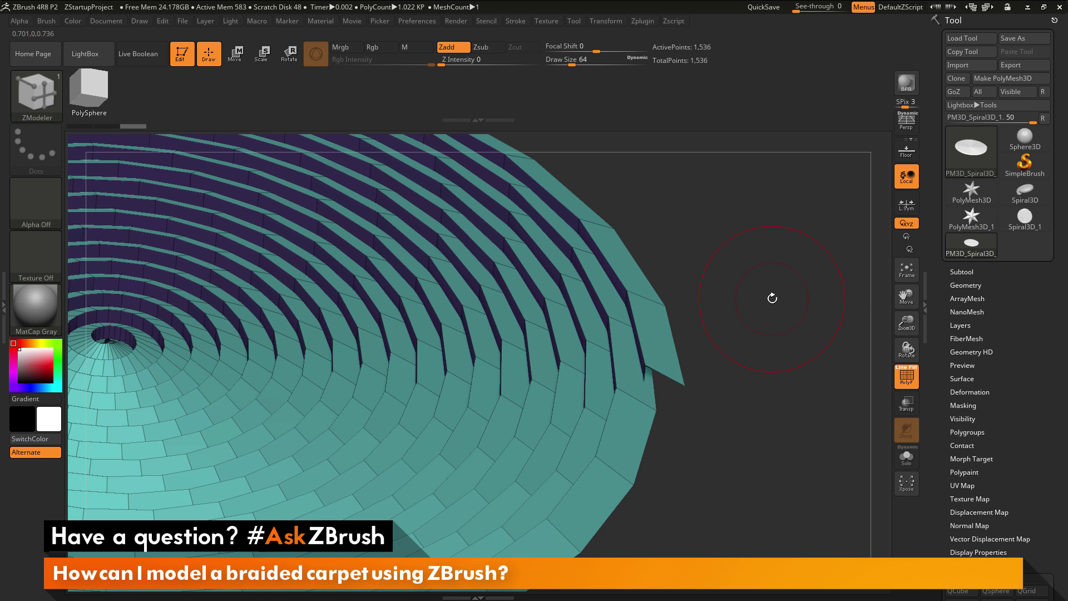
mouse_move(774, 299)
left_mouse_down()
mouse_move(779, 309)
mouse_move(783, 297)
left_mouse_up()
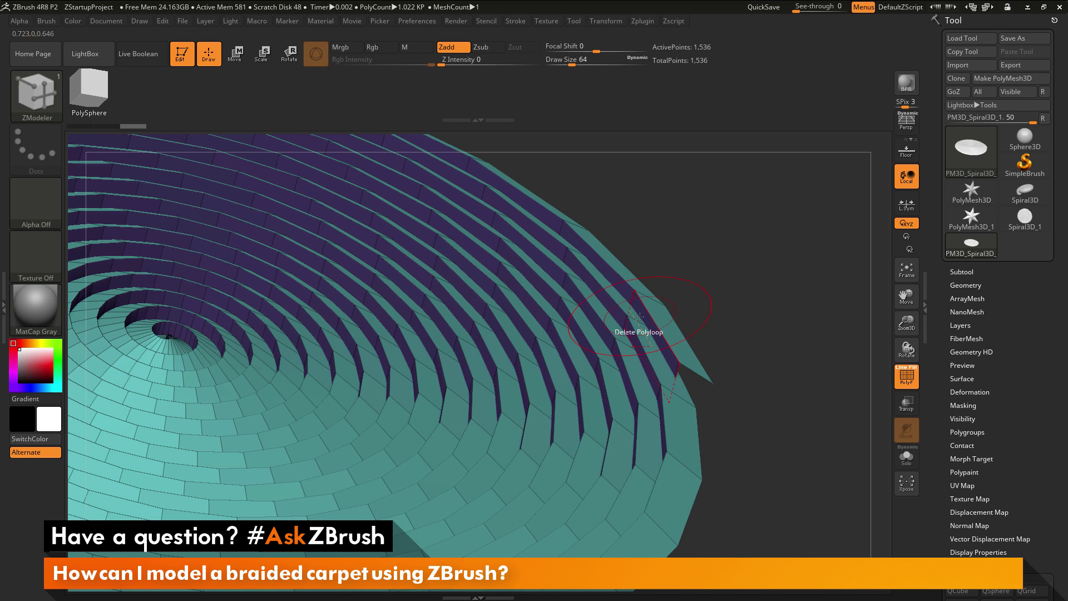
left_click_drag(781, 351, 767, 298)
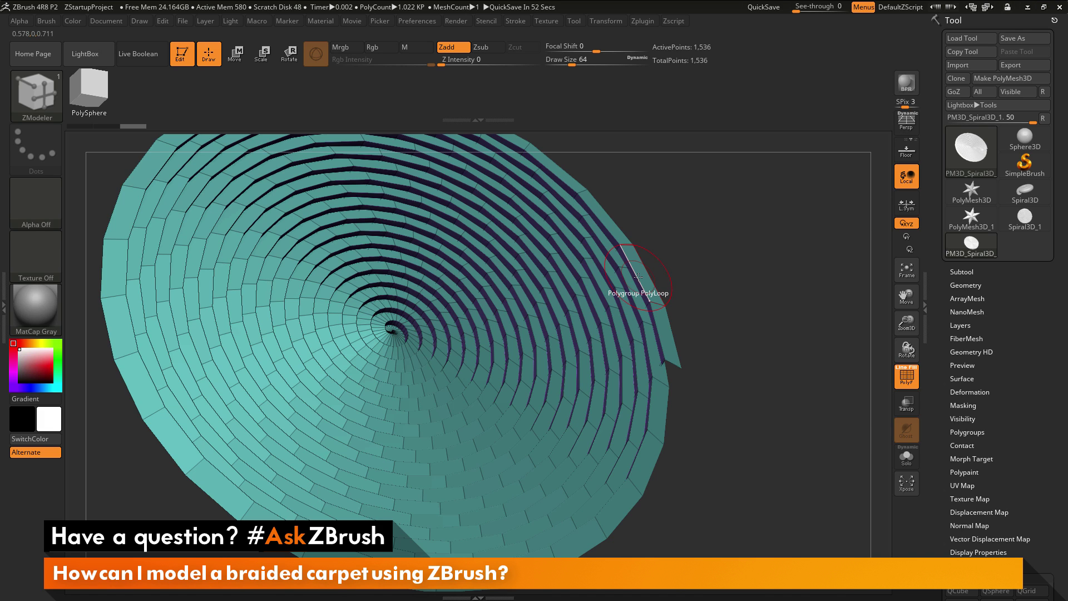
Step: Frame the mesh with a curve along its polygroup edges only, with Border and Creased edges turned off
left_click(516, 22)
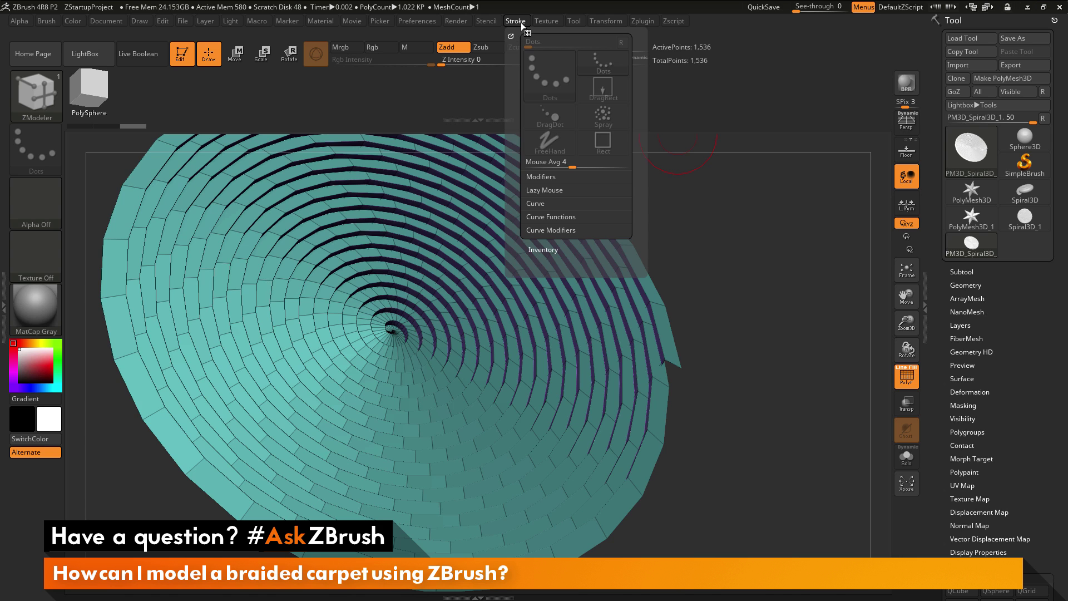
left_click(556, 218)
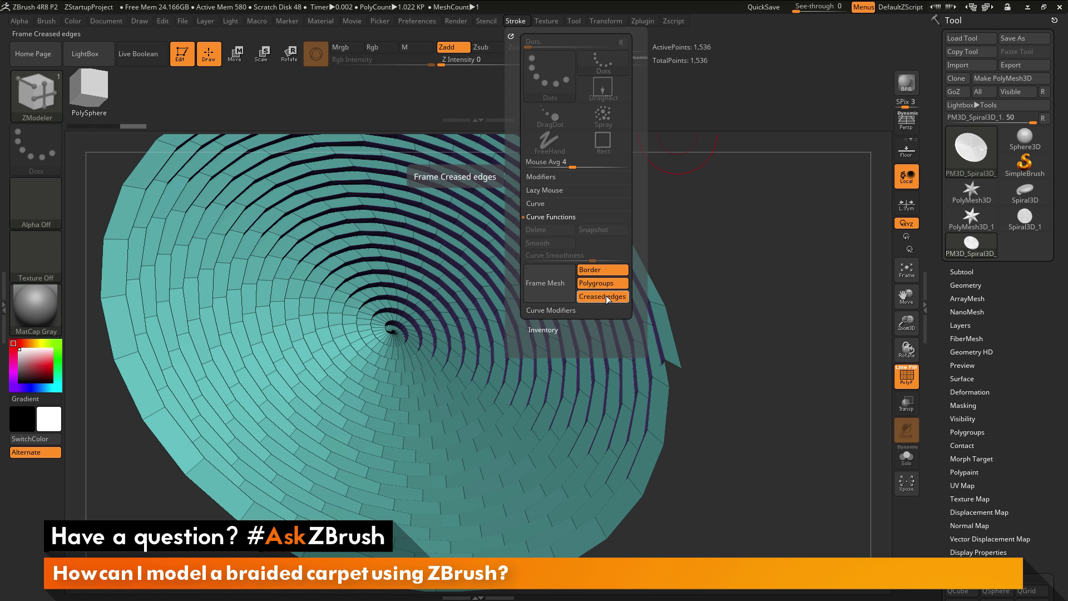
left_click(590, 269)
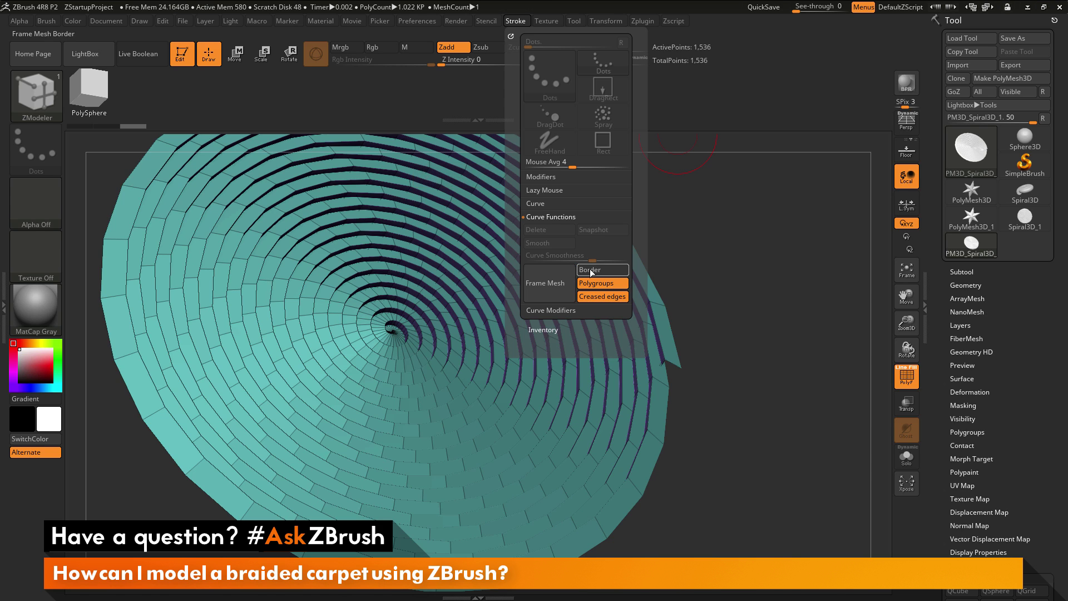
left_click(606, 298)
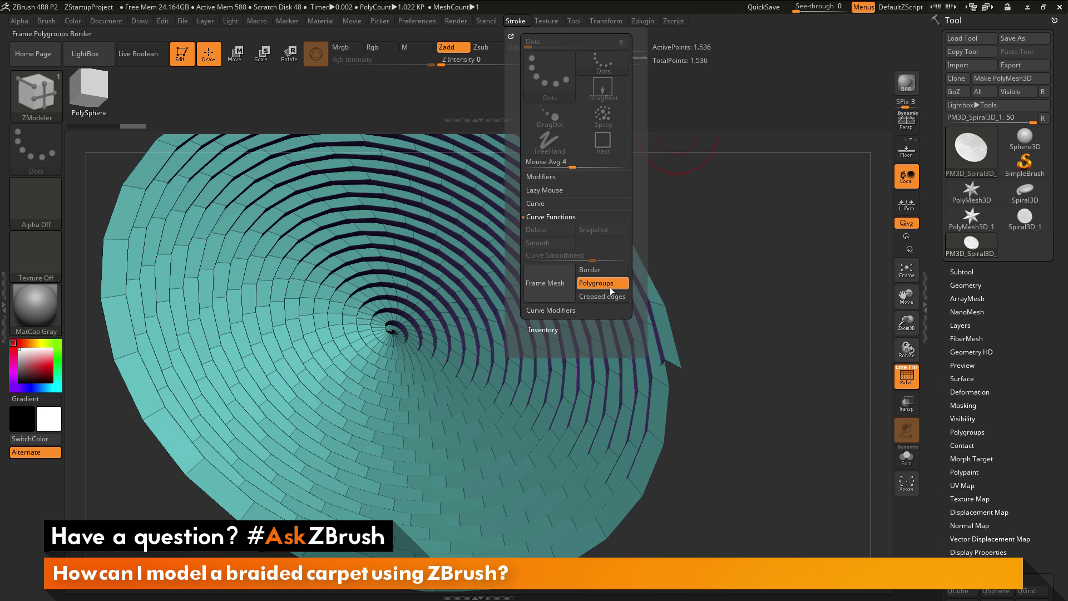
left_click(554, 287)
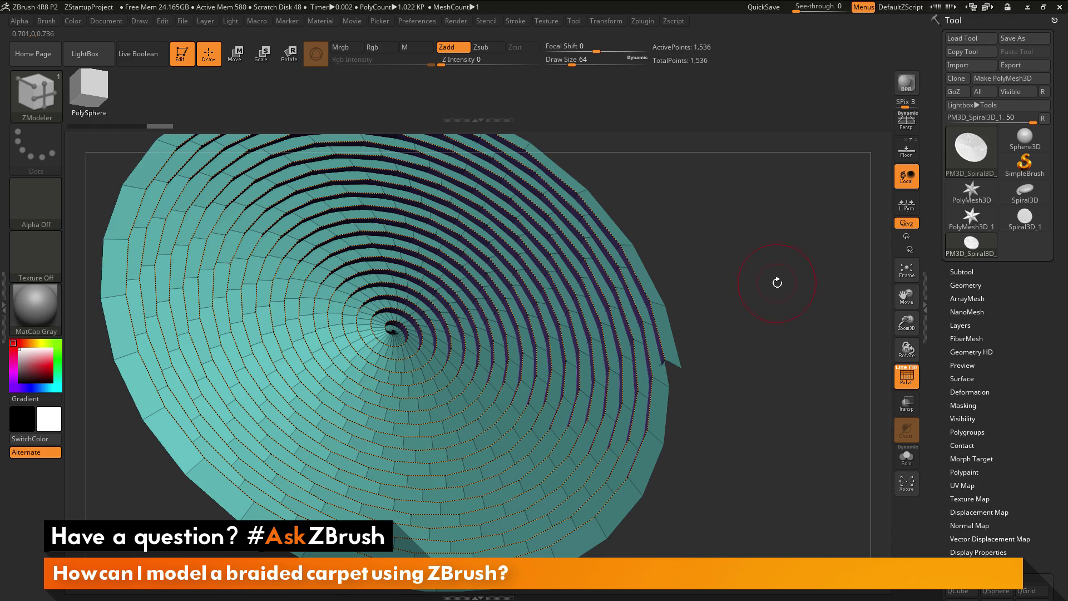
Step: Apply the Curve_Braid brush along the spiral's framed curve, and hide the polygon wireframe
right_click_drag(798, 252, 790, 363, "ctrl")
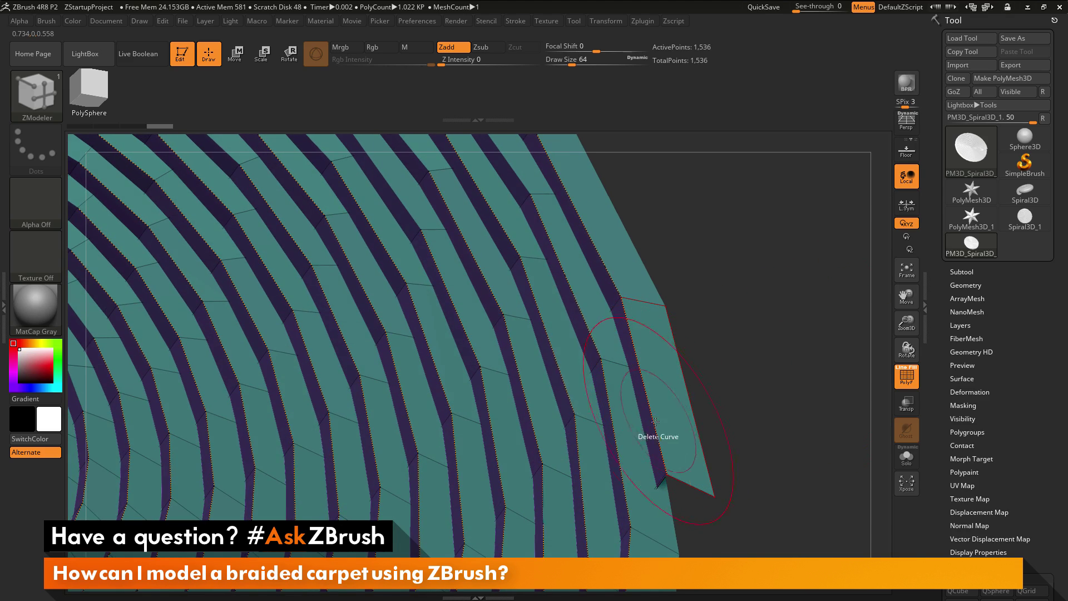
left_click_drag(777, 371, 768, 341, "alt")
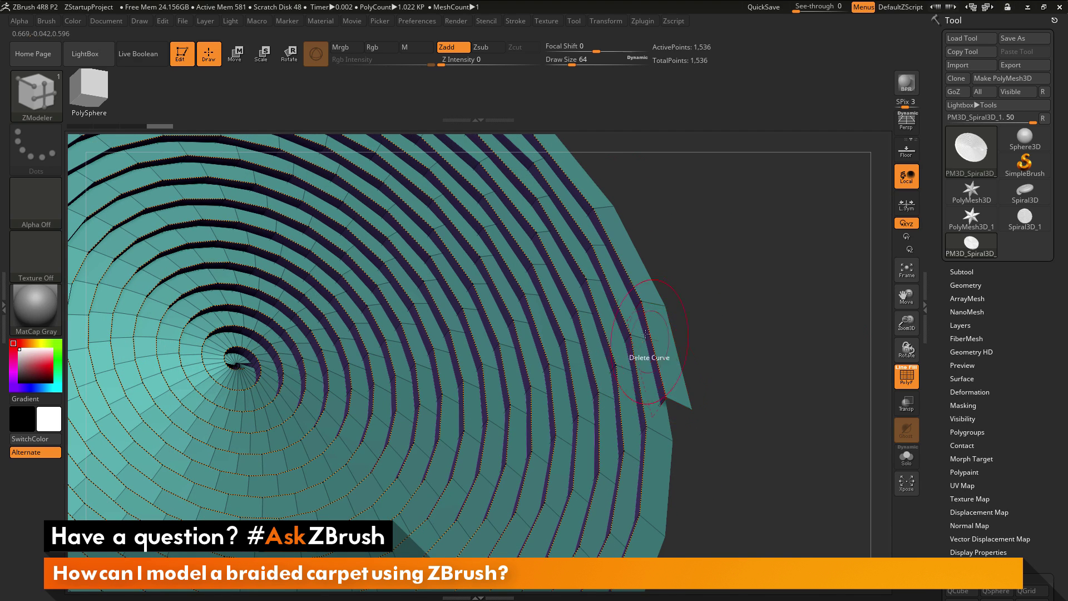
left_click_drag(840, 411, 811, 332, "alt")
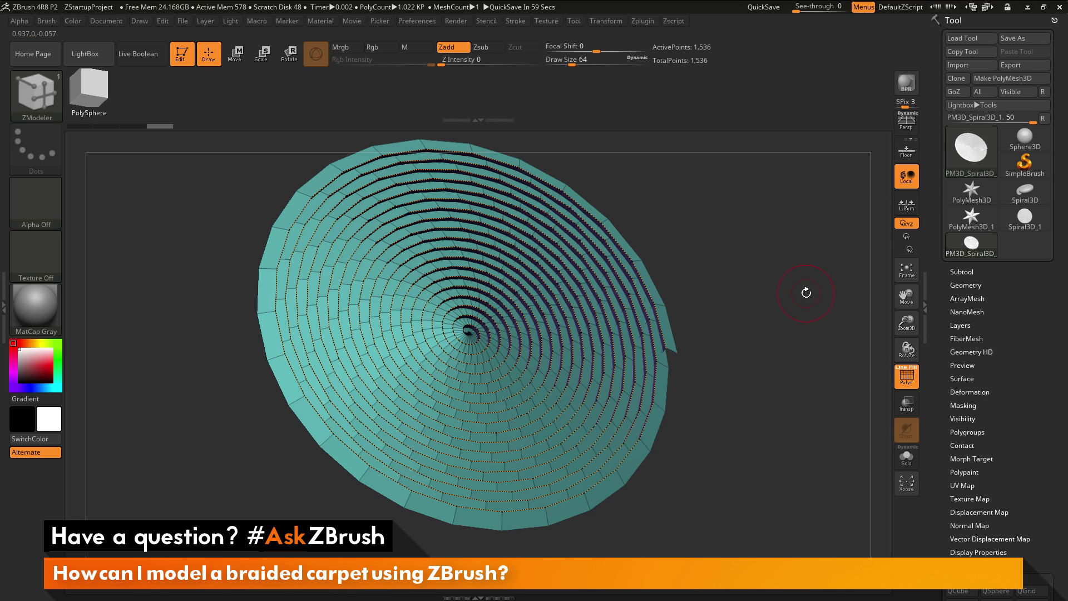
left_click_drag(807, 293, 794, 327)
mouse_move(791, 327)
left_mouse_down()
mouse_move(771, 326)
mouse_move(805, 336)
mouse_move(737, 279)
mouse_move(765, 321)
mouse_move(749, 285)
left_mouse_up()
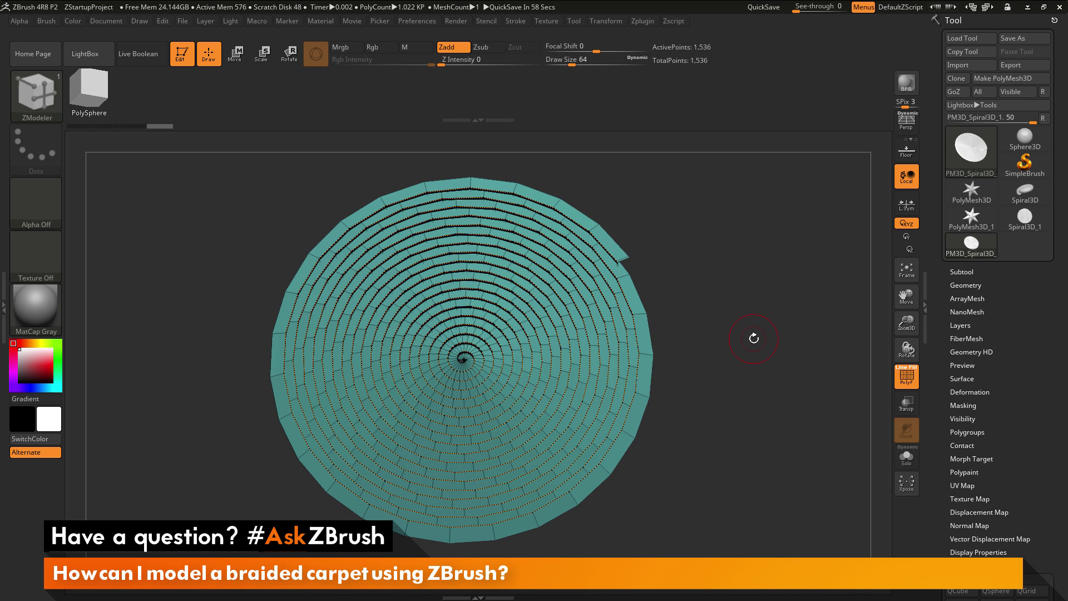
left_click(36, 102)
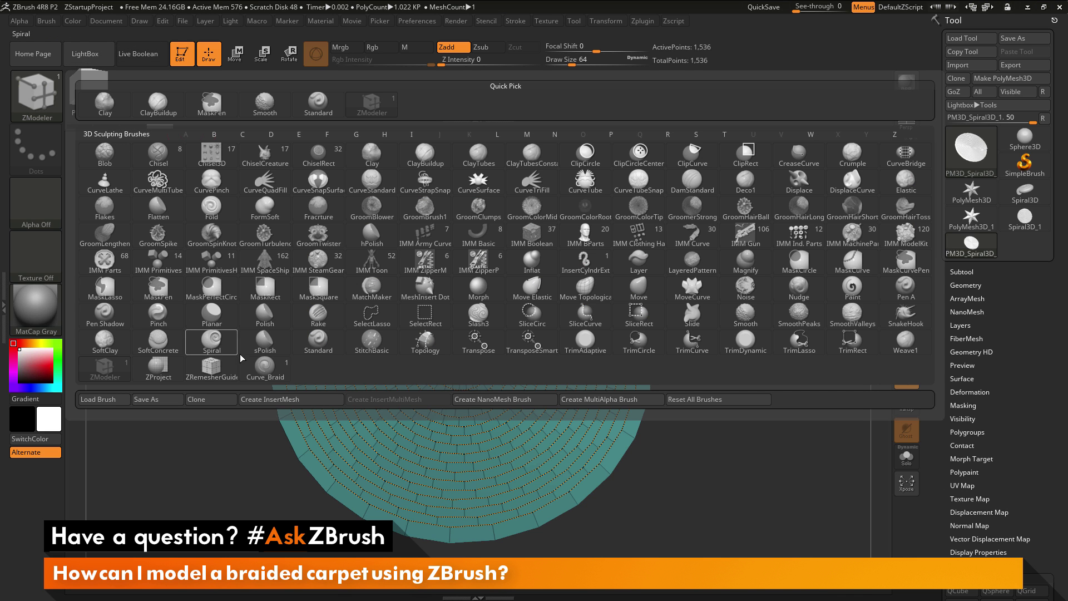
left_click(267, 370)
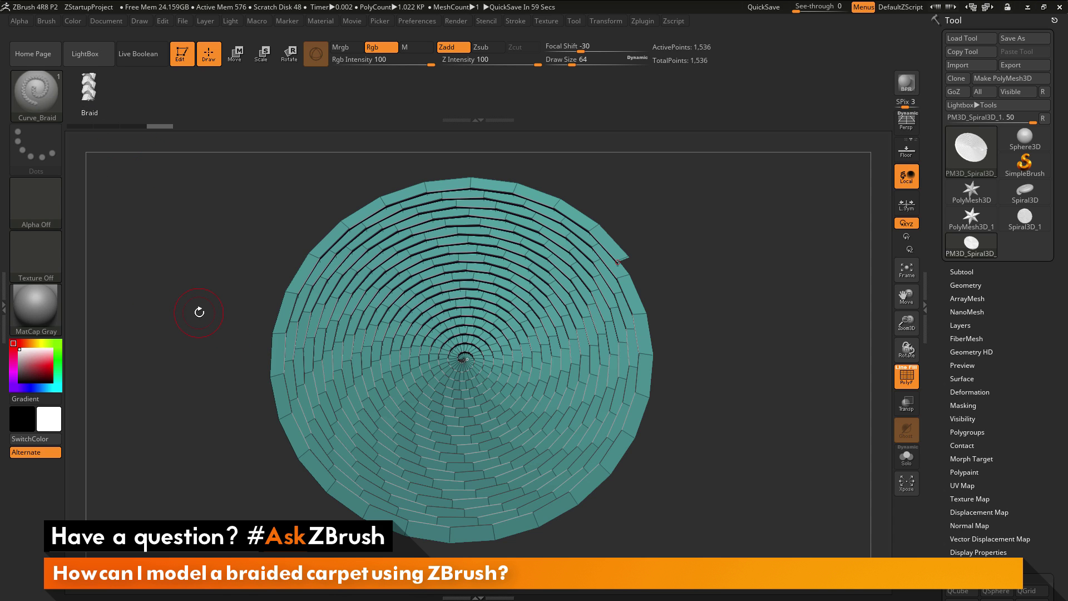
mouse_move(711, 307)
left_mouse_down()
mouse_move(747, 327)
mouse_move(758, 305)
mouse_move(774, 333)
mouse_move(714, 283)
left_mouse_up()
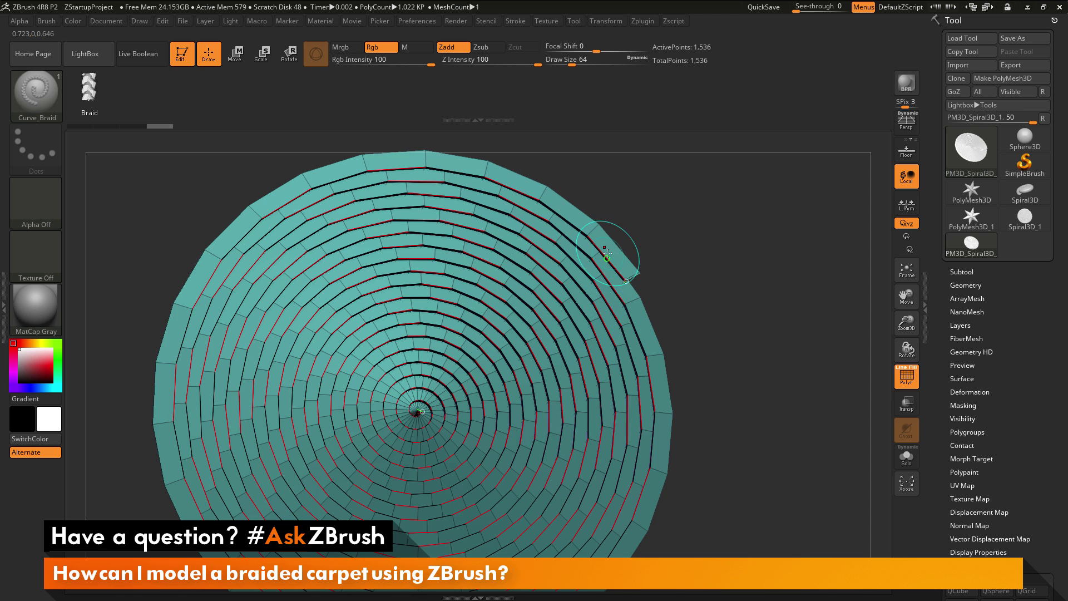
left_click(134, 147)
left_click(605, 257)
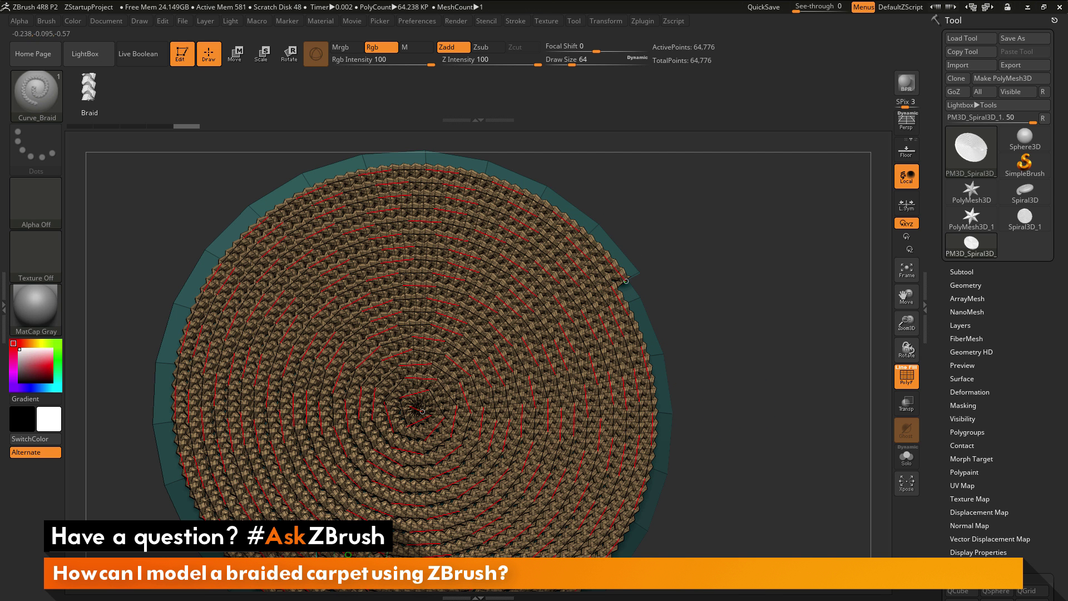
left_click(907, 377)
mouse_move(779, 443)
left_mouse_down()
mouse_move(771, 475)
mouse_move(783, 432)
left_mouse_up()
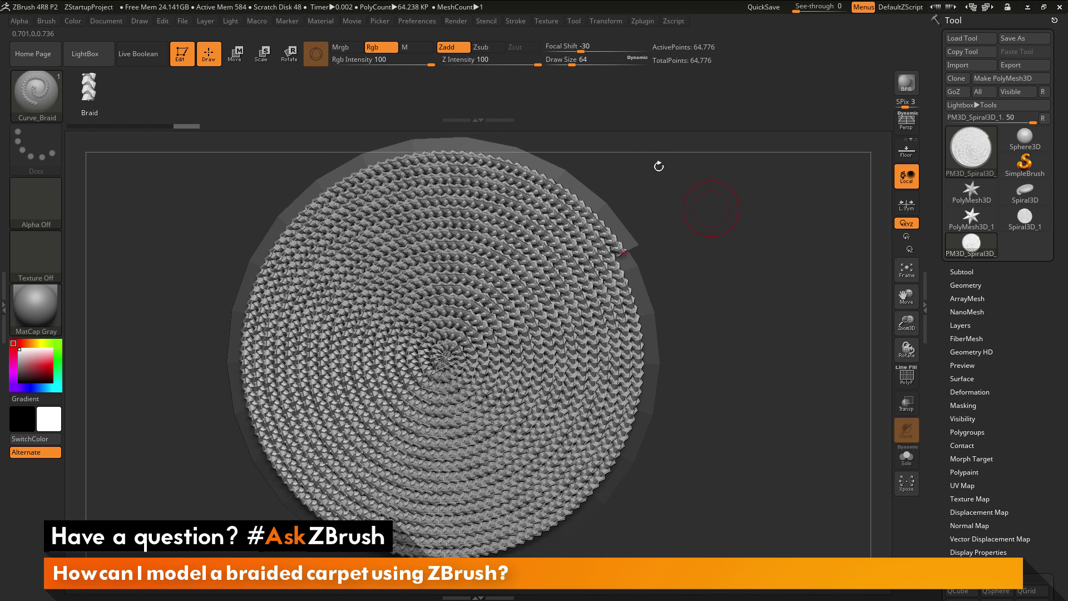
Step: Try a thinner braid by reapplying the curve at a draw size of 44, and undo it
left_click_drag(572, 61, 568, 62)
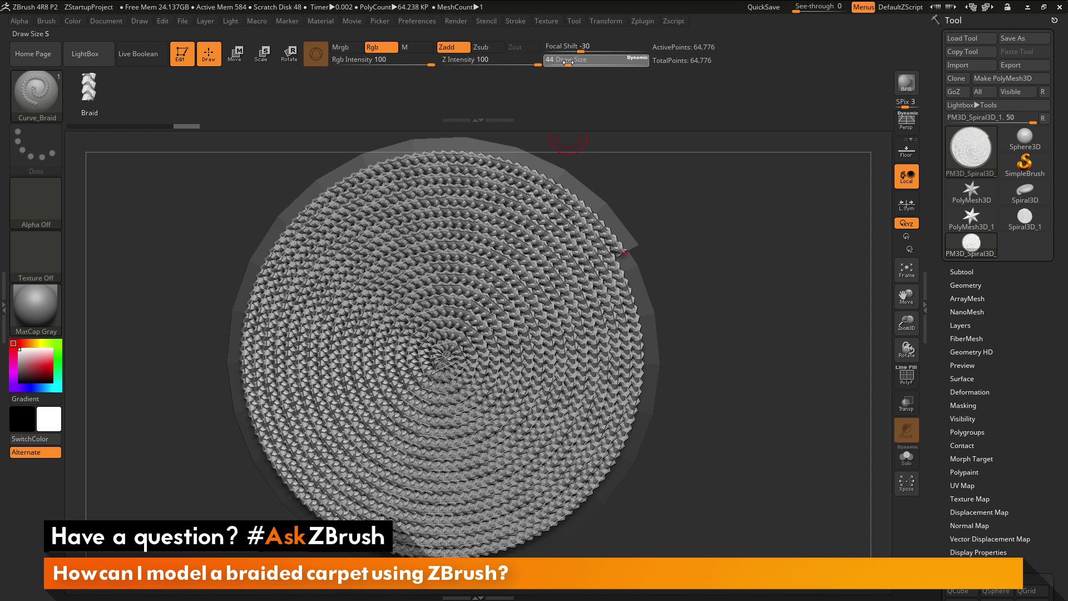
left_click(601, 216)
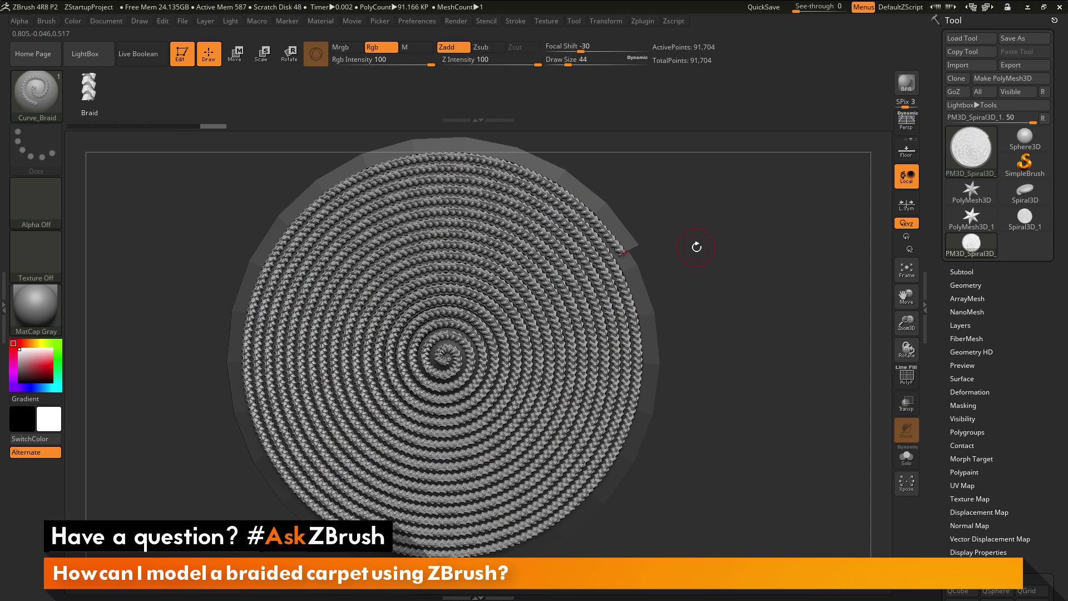
key("ctrl+z")
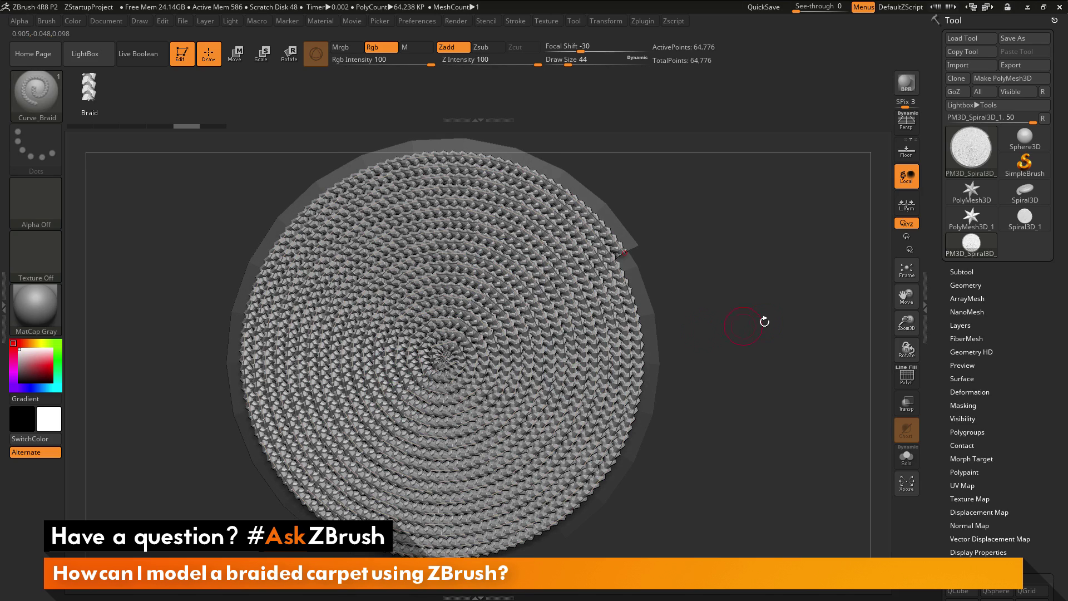
Step: Set the Curve_Braid brush's draw size to 132 for editing the curve
key("shift+f")
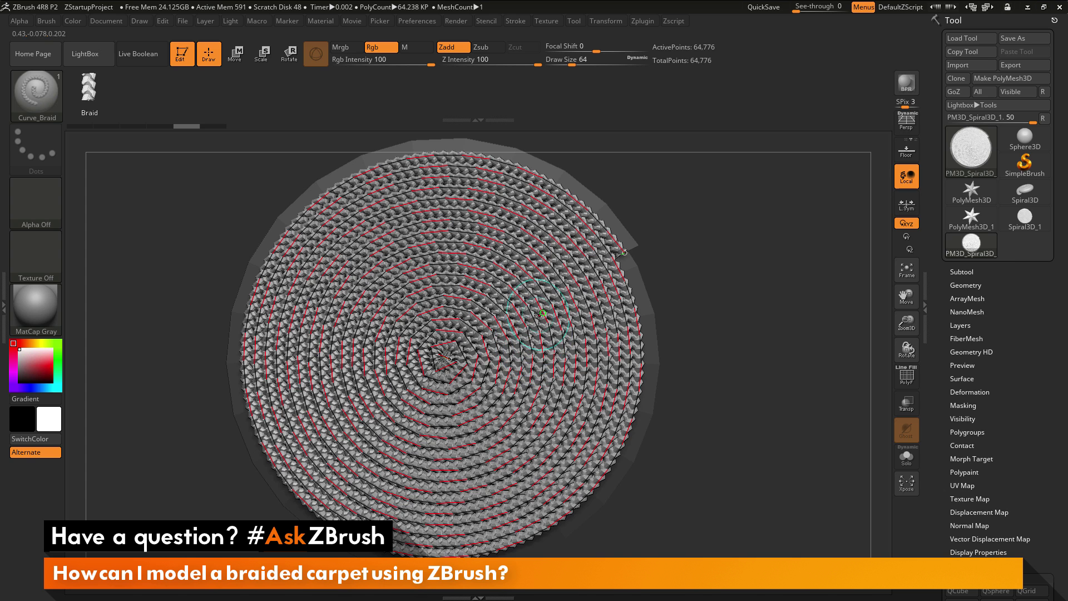
key("shift+f")
key("shift+f")
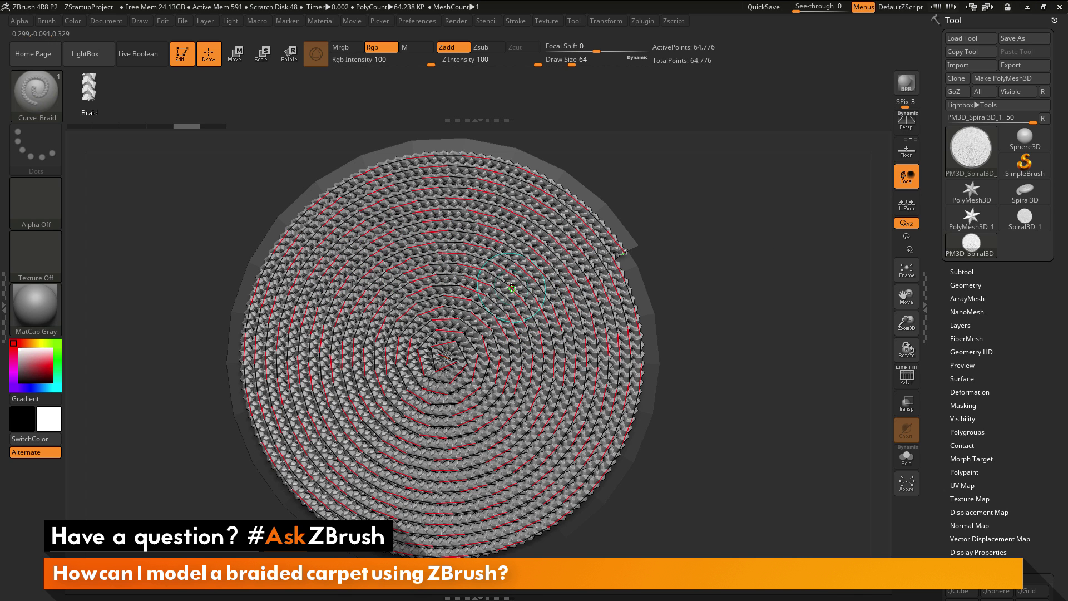
key("space")
left_click_drag(518, 292, 528, 291)
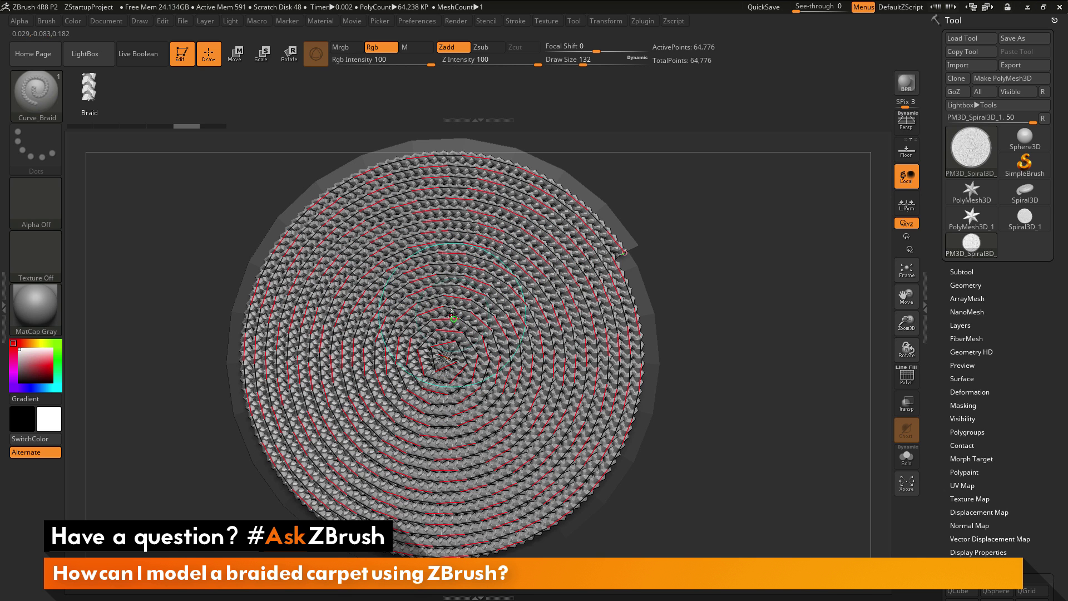
Step: Adjust the braid by nudging its curve at several spots near the centre and along both sides of the carpet
right_click_drag(447, 526, 436, 550)
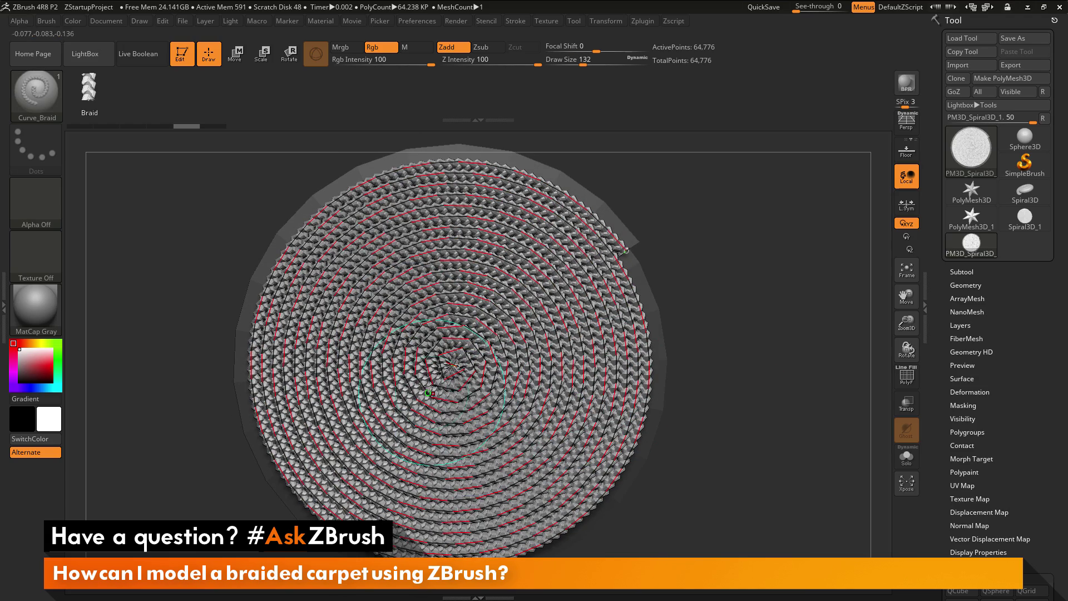
mouse_move(461, 350)
left_mouse_down()
mouse_move(448, 336)
mouse_move(476, 363)
mouse_move(486, 334)
left_mouse_up()
left_click_drag(413, 306, 417, 285)
left_click_drag(337, 288, 338, 289)
left_click_drag(260, 297, 290, 304)
left_click_drag(577, 317, 579, 319)
left_click_drag(597, 376, 601, 374)
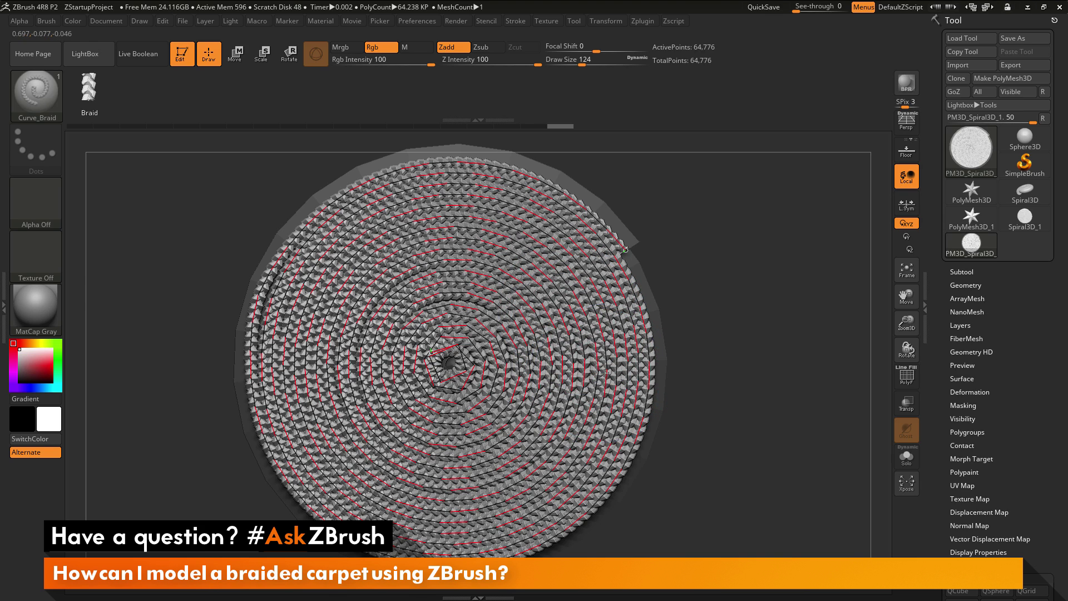
left_click(612, 373)
left_click_drag(632, 365, 635, 365)
left_click(635, 260)
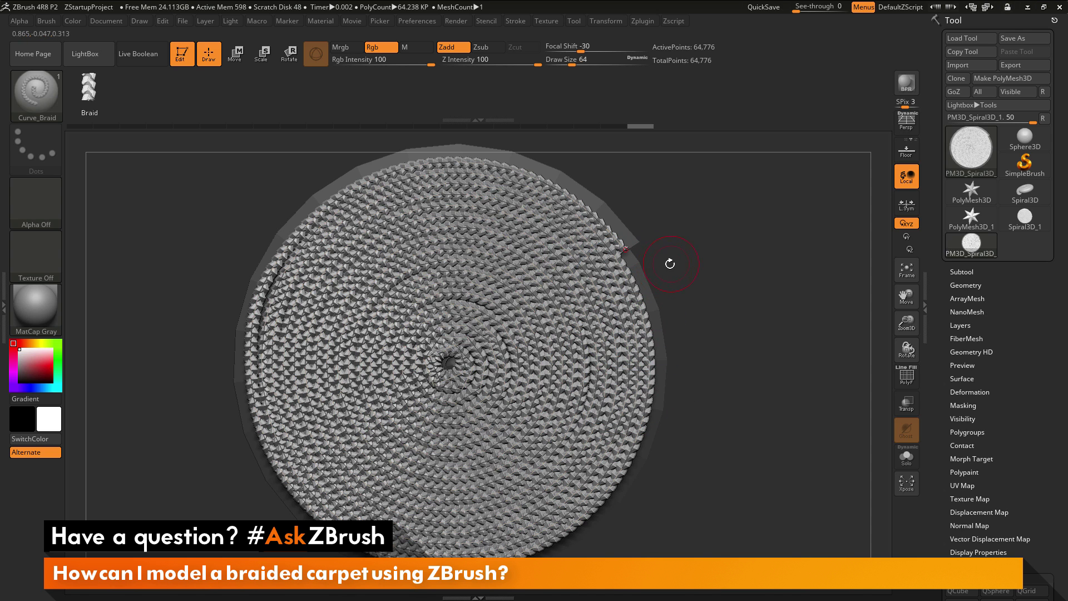
Step: Delete the guide curve from the braided carpet
left_click(512, 22)
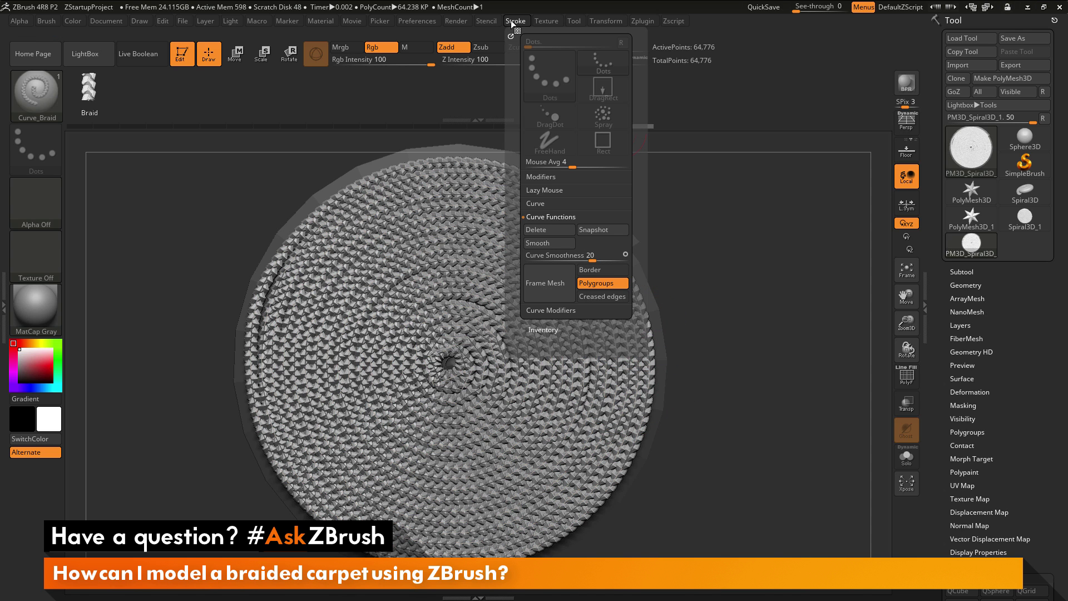
left_click(549, 233)
mouse_move(801, 400)
left_mouse_down()
mouse_move(786, 388)
mouse_move(794, 407)
left_mouse_up()
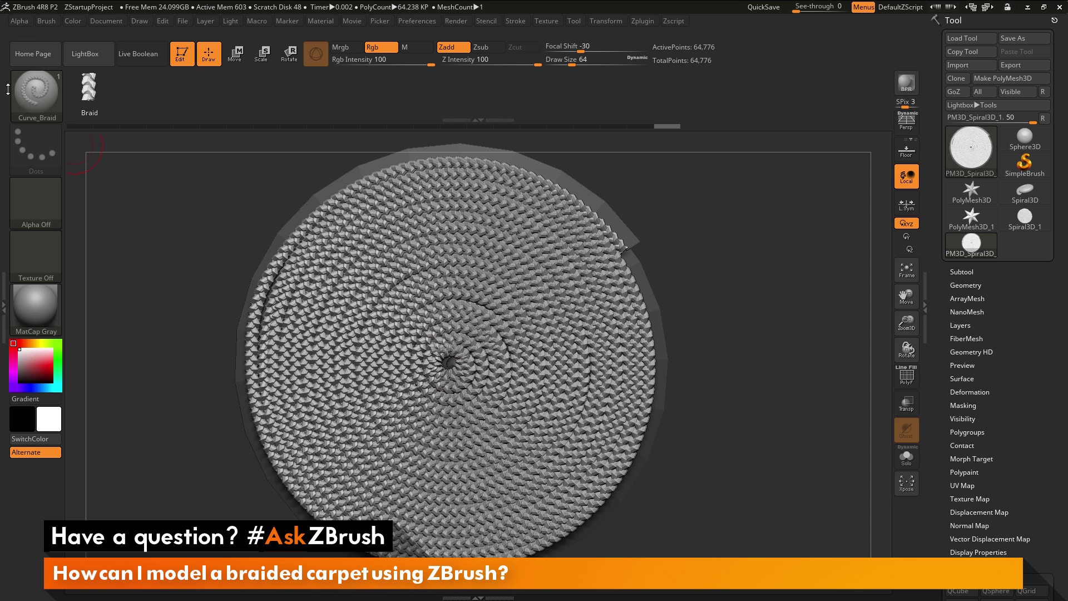
Step: Switch to the Move brush and nudge the braid near the carpet's centre
left_click(32, 94)
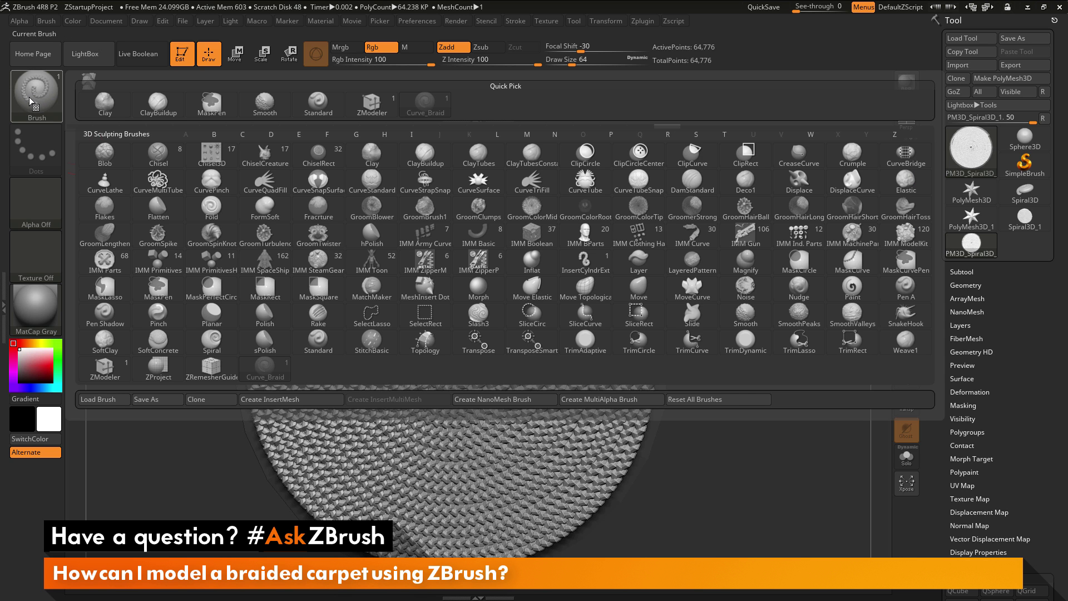
left_click(639, 289)
mouse_move(464, 326)
left_mouse_down()
mouse_move(445, 338)
mouse_move(494, 313)
mouse_move(494, 323)
left_mouse_up()
mouse_move(760, 364)
left_mouse_down()
mouse_move(728, 370)
mouse_move(807, 373)
mouse_move(747, 373)
mouse_move(757, 372)
left_mouse_up()
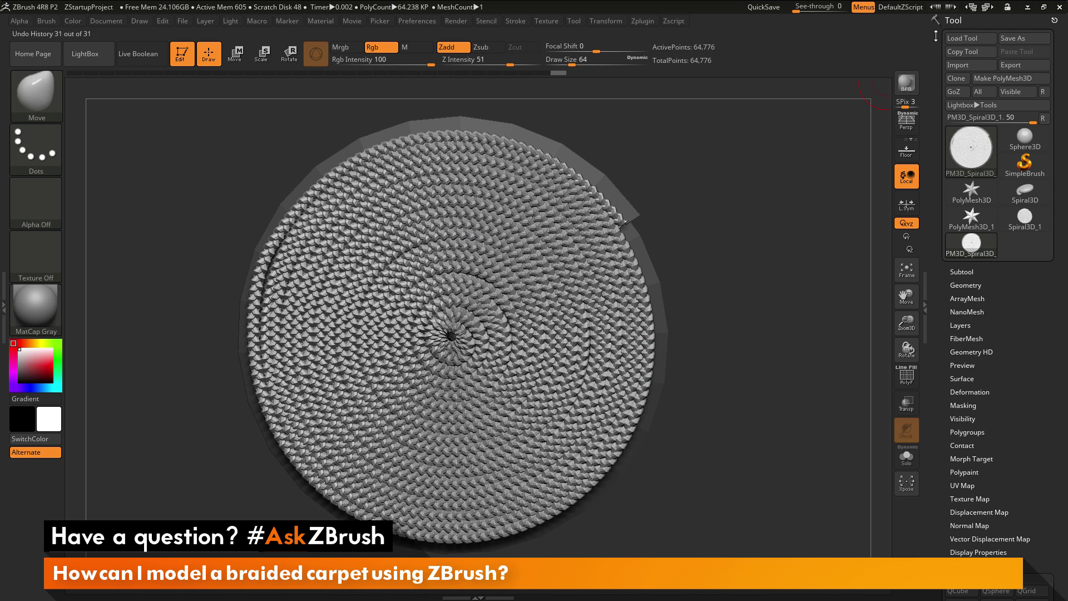
Step: Split the unmasked points of the carpet mesh so the braid and the original spiral are separate subtools
left_click(963, 271)
left_click_drag(941, 295, 941, 130)
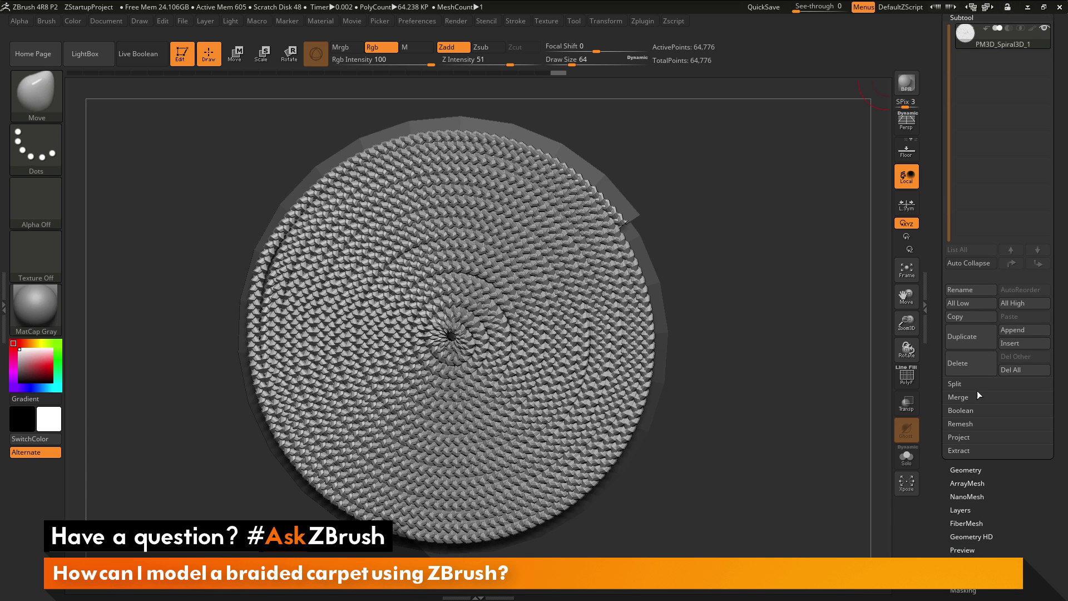
left_click(967, 385)
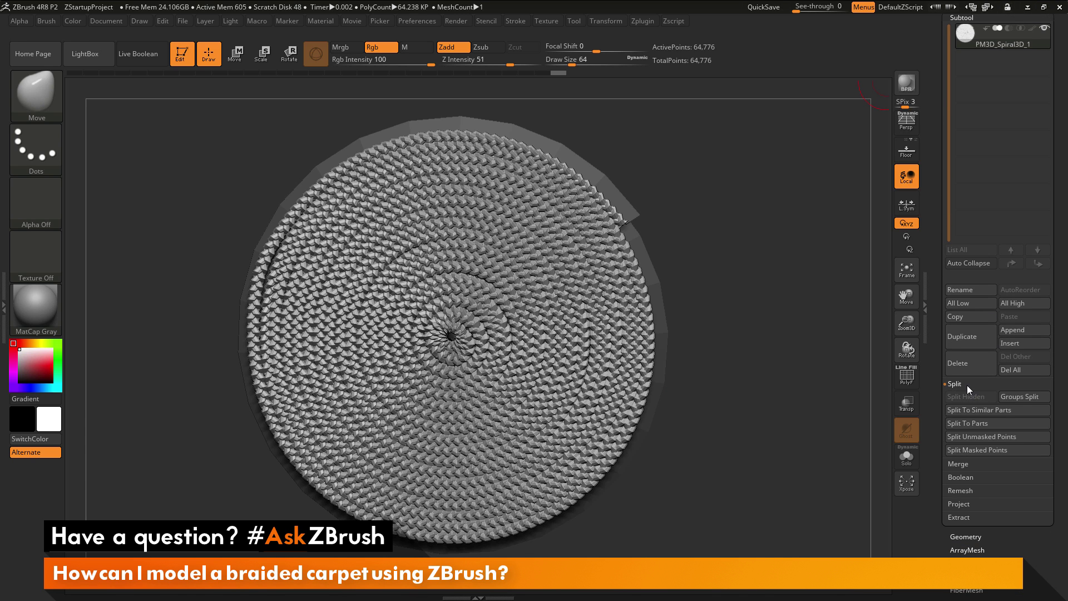
left_click(979, 439)
mouse_move(981, 44)
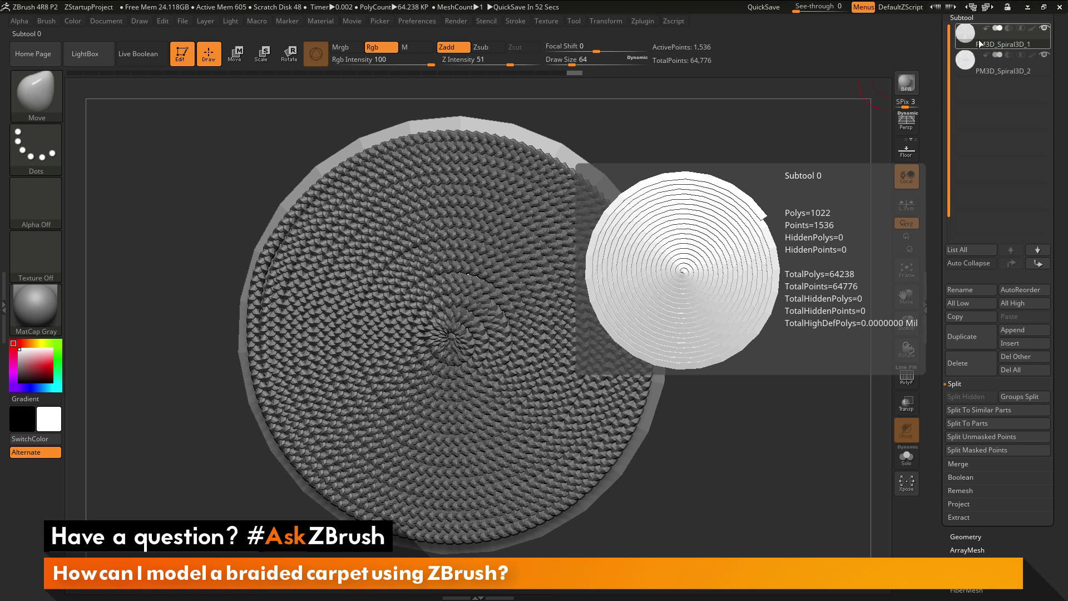
mouse_move(998, 68)
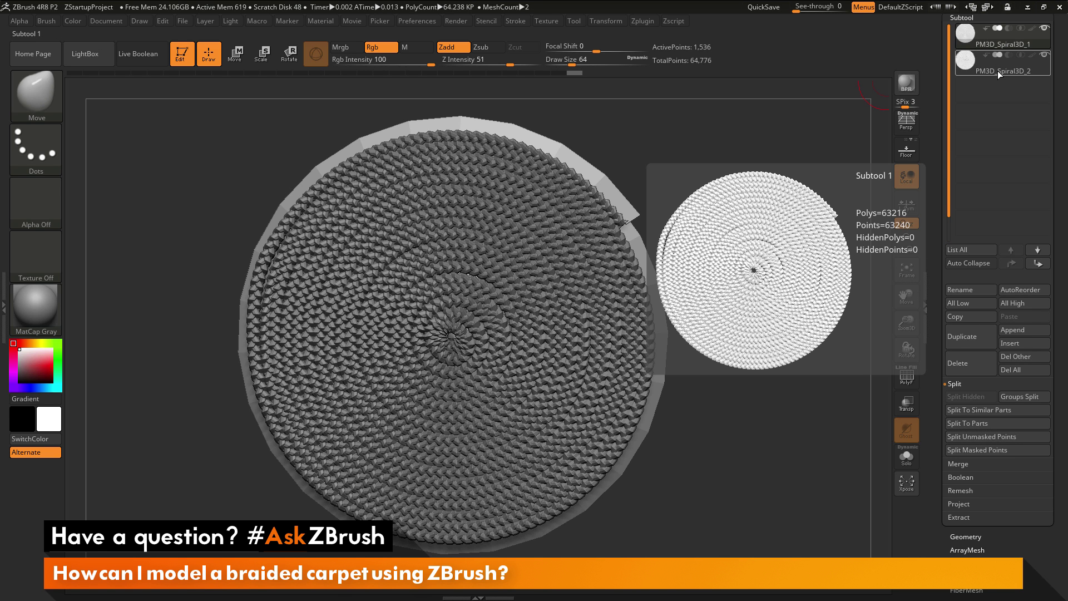
Step: Select the braid subtool PM3D_Spiral3D_2 and hide every other subtool
left_click(997, 71)
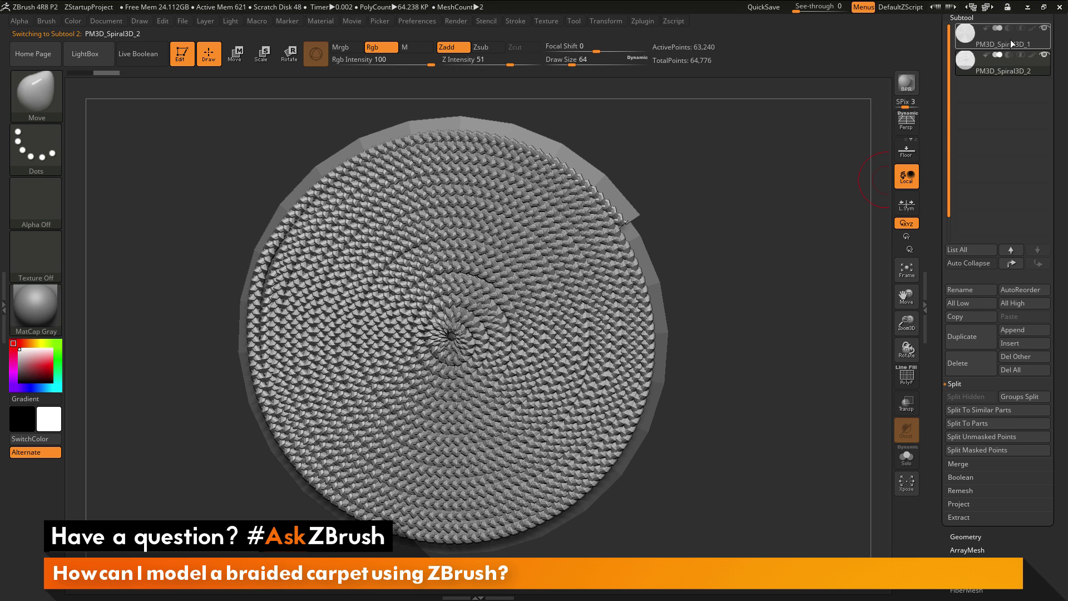
mouse_move(1019, 54)
key("shift")
left_click(1045, 60, "shift")
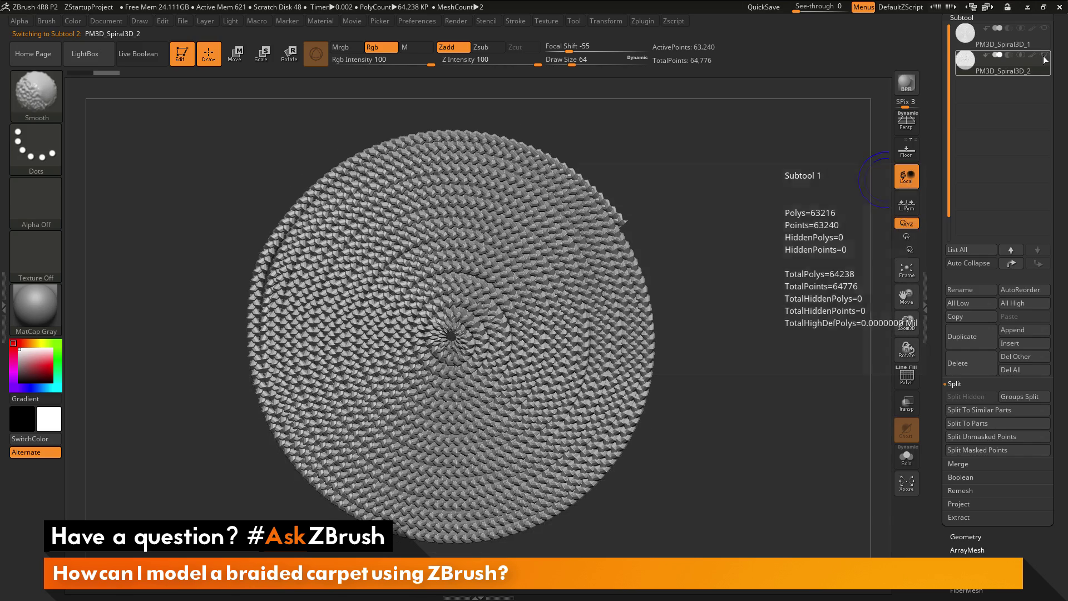
mouse_move(764, 313)
left_mouse_down()
mouse_move(723, 298)
mouse_move(756, 305)
mouse_move(747, 305)
left_mouse_up()
left_click_drag(748, 259, 760, 291, "alt")
left_click_drag(760, 290, 737, 299)
Step: Turn on Dynamic Subdiv for the braid subtool to smooth its geometry
left_click_drag(935, 420, 934, 196)
left_click(956, 303)
left_click_drag(939, 263, 941, 303)
scroll(941, 303, "up", 10)
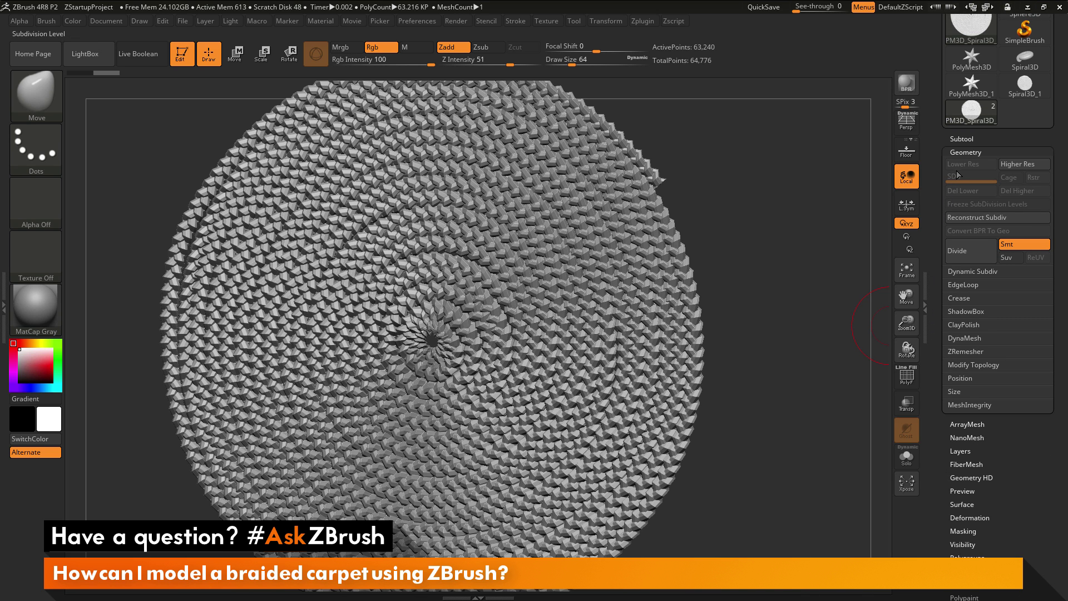
left_click(974, 271)
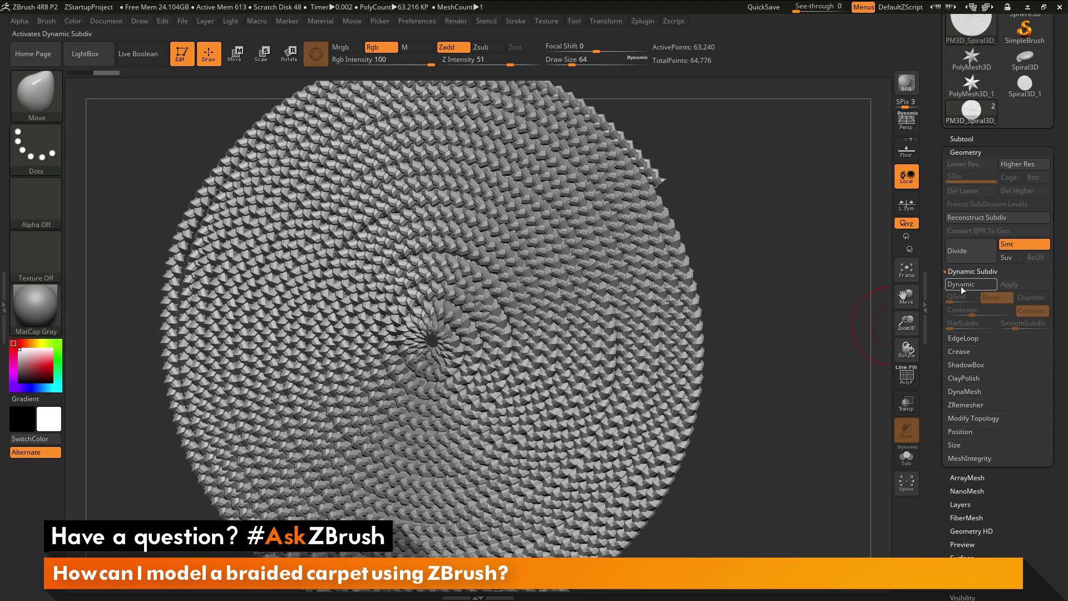
left_click(963, 285)
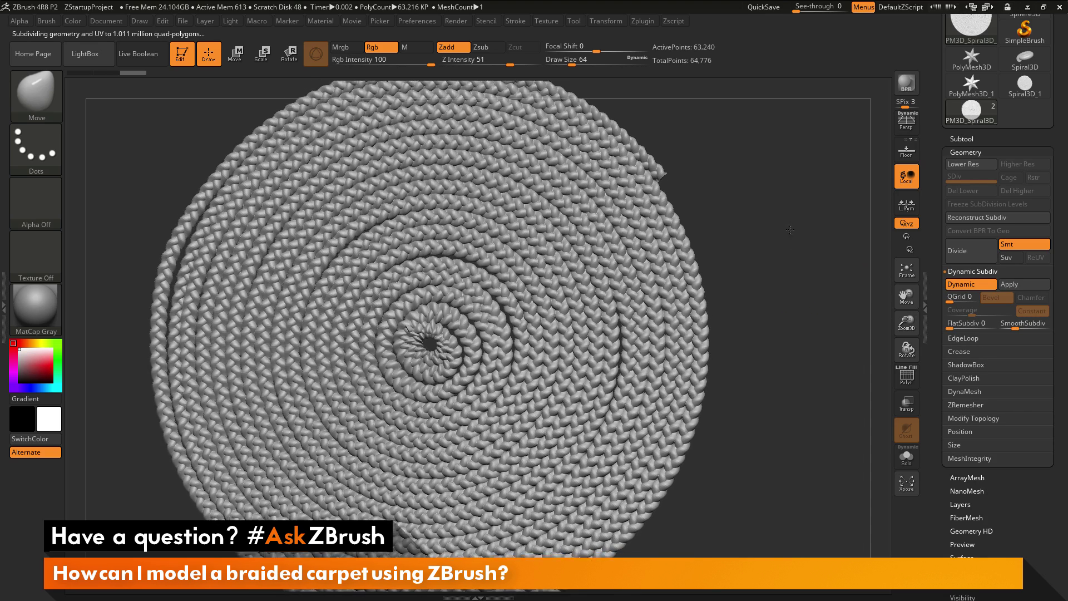
left_click_drag(790, 230, 796, 261)
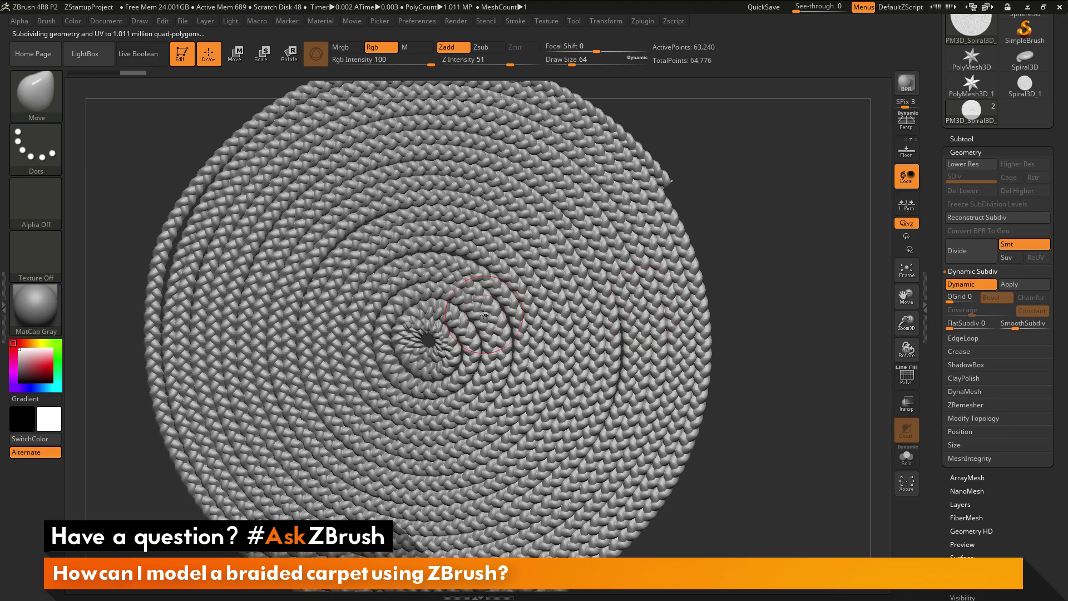
Step: Reshape the braid rows around the centre and toward the carpet's right side using the Move brush at draw size 132
mouse_move(451, 353)
left_mouse_down()
mouse_move(440, 348)
mouse_move(455, 330)
mouse_move(449, 312)
mouse_move(421, 301)
left_mouse_up()
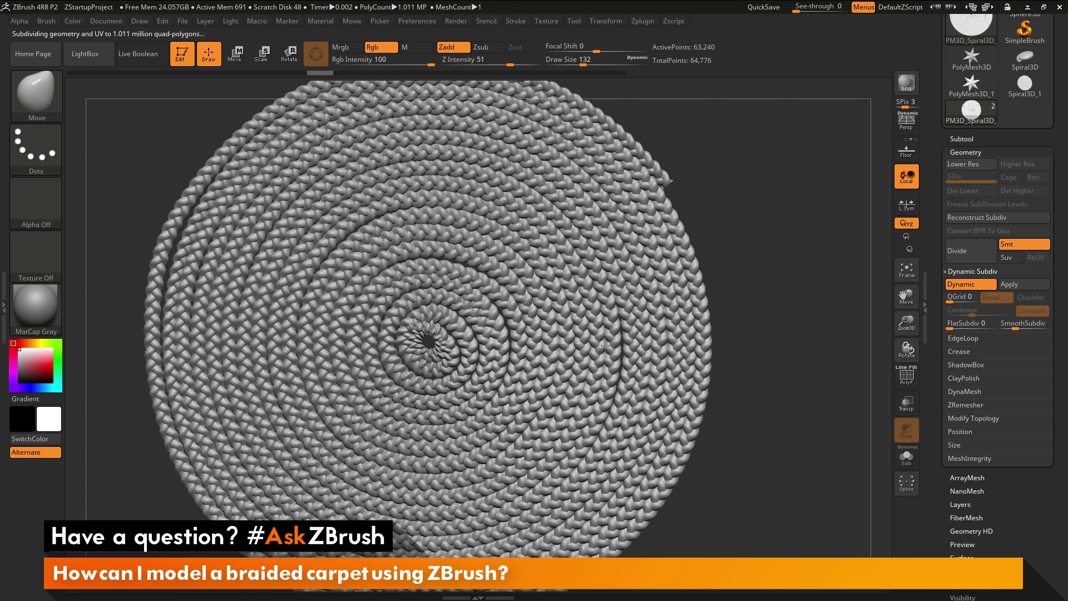
left_click_drag(613, 345, 601, 344)
left_click_drag(523, 327, 489, 299)
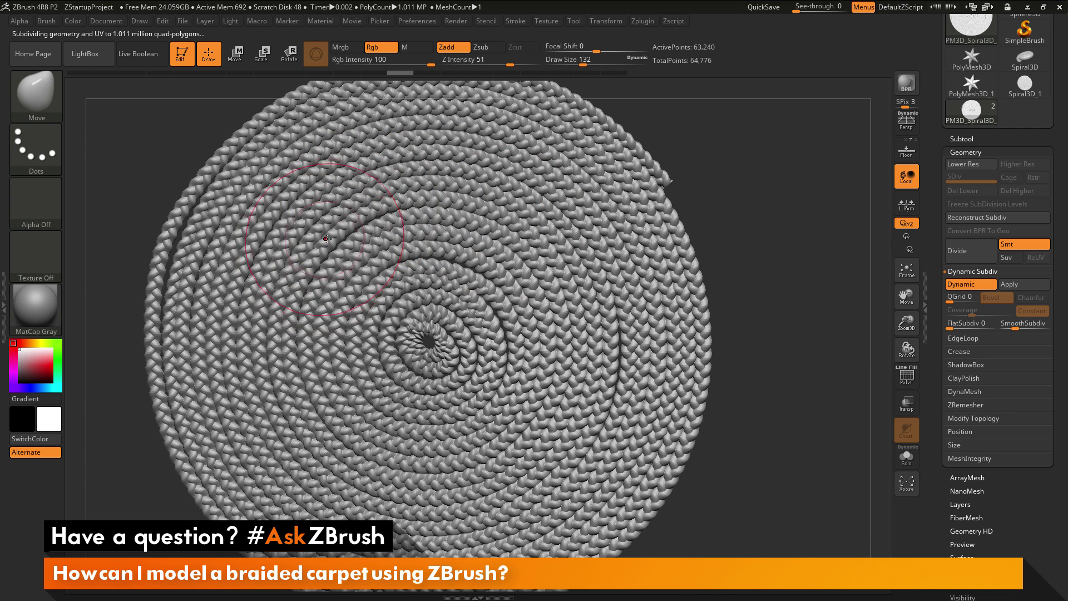
Step: Switch to the Inflat brush and set its draw size to 54
left_click(44, 102)
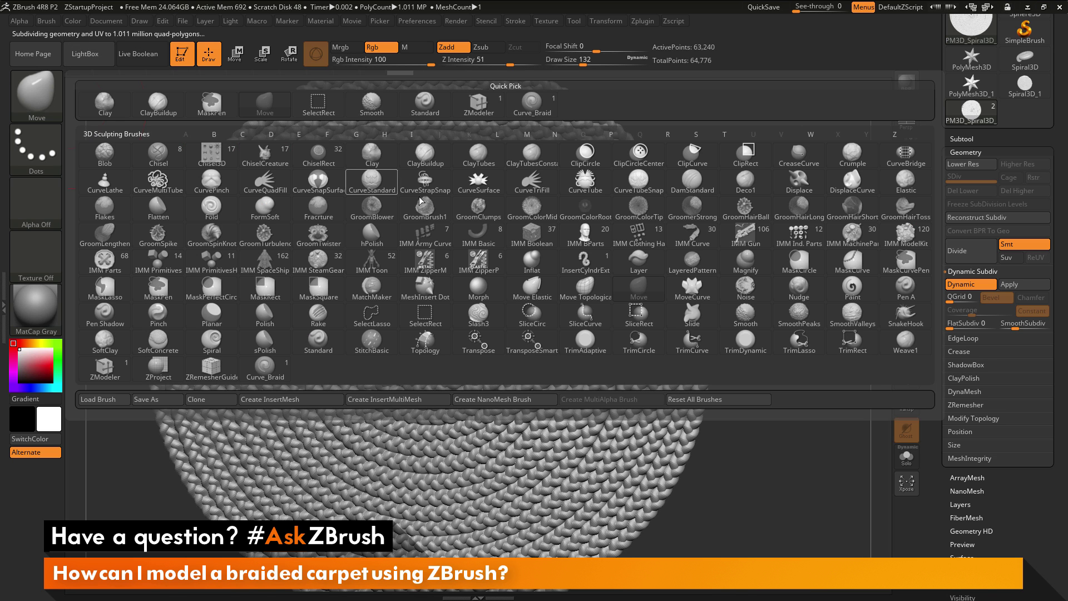
left_click(536, 265)
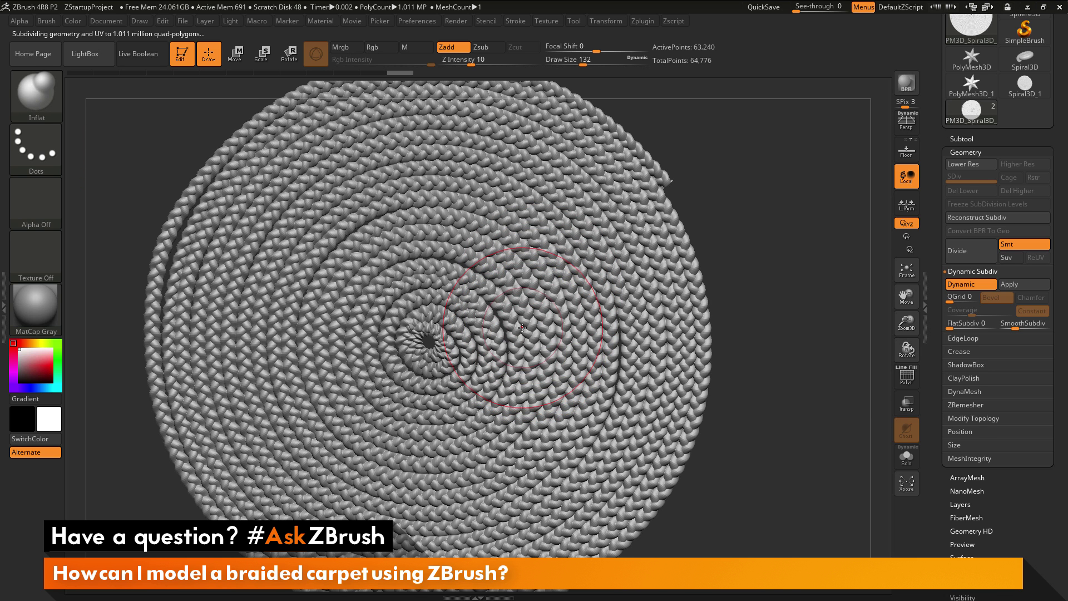
key("space")
left_click_drag(524, 325, 511, 327)
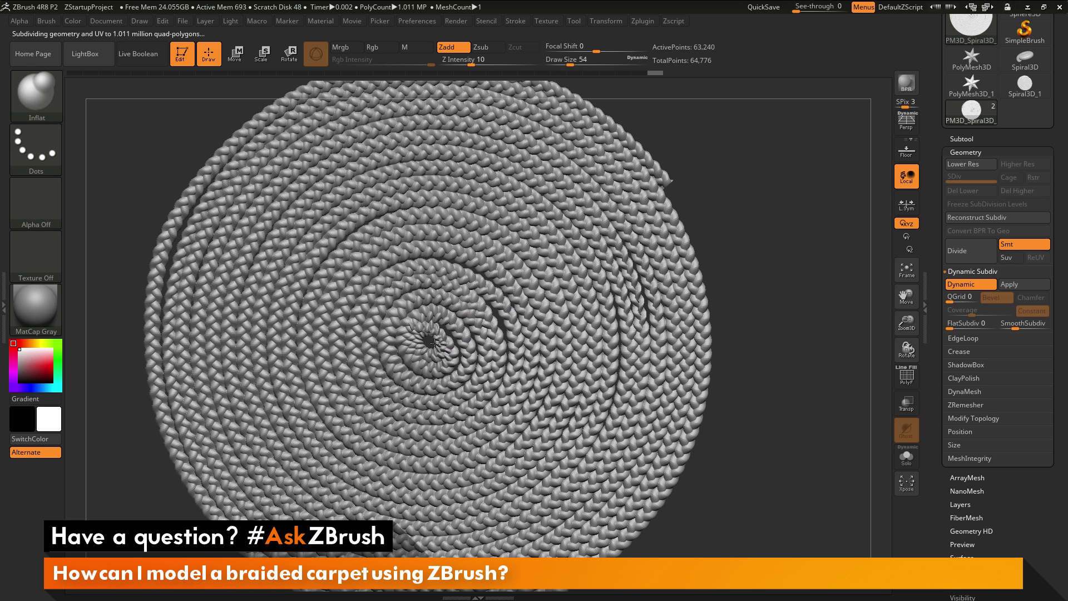
Step: Smooth the braid around the hole at the carpet's centre
key("shift")
left_click_drag(430, 340, 396, 321, "shift")
key("shift")
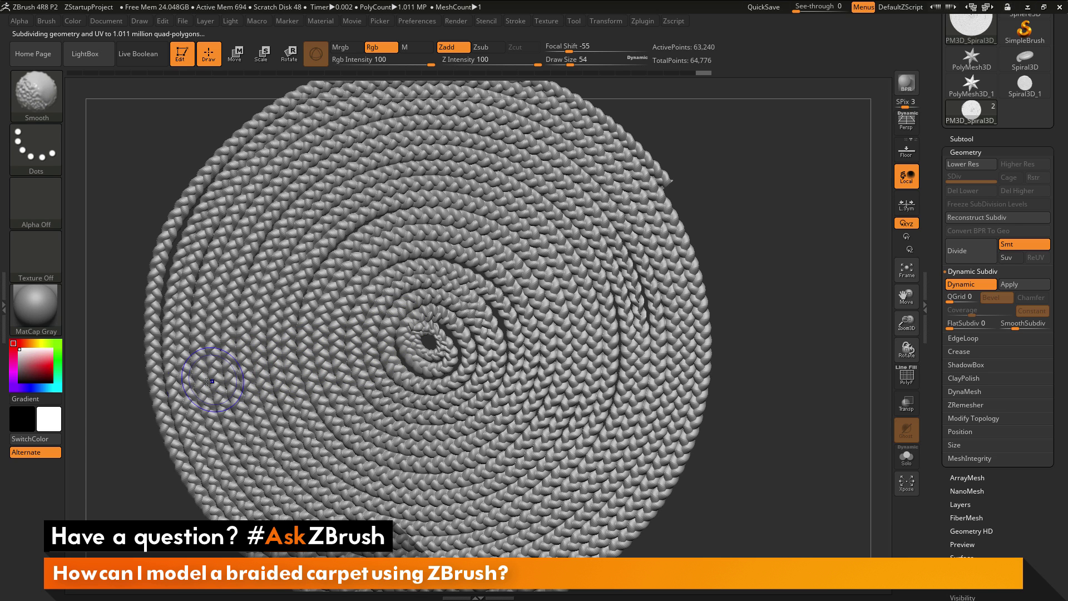
Step: Enlarge the Inflat brush's draw size to about 87
mouse_move(787, 372)
left_mouse_down("alt")
mouse_move(766, 288)
mouse_move(789, 315)
mouse_move(759, 314)
mouse_move(770, 344)
mouse_move(759, 316)
left_mouse_up("alt")
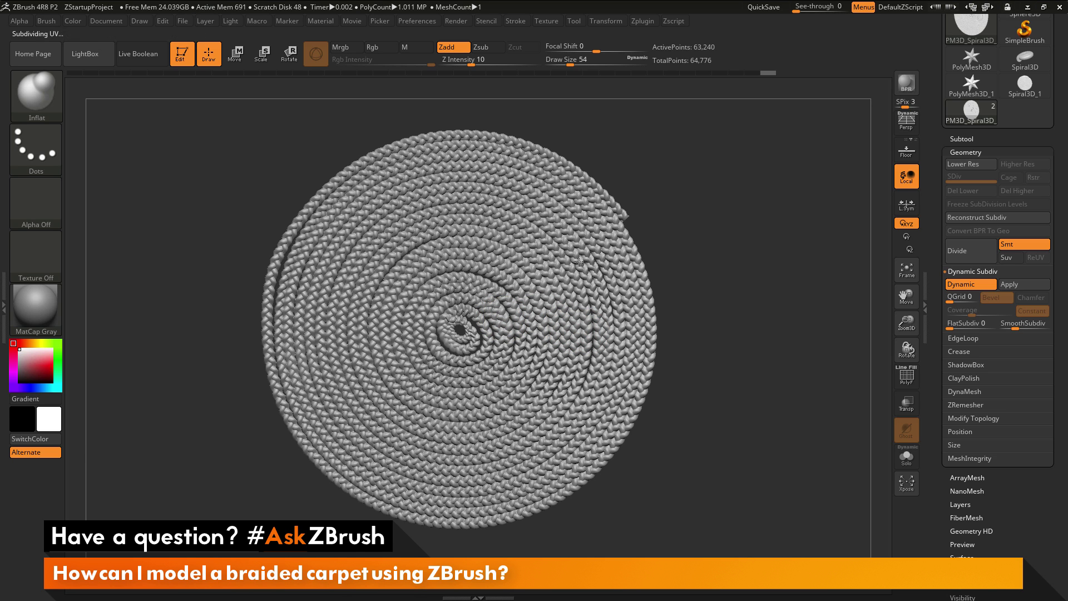
key("space")
left_click_drag(572, 396, 579, 396)
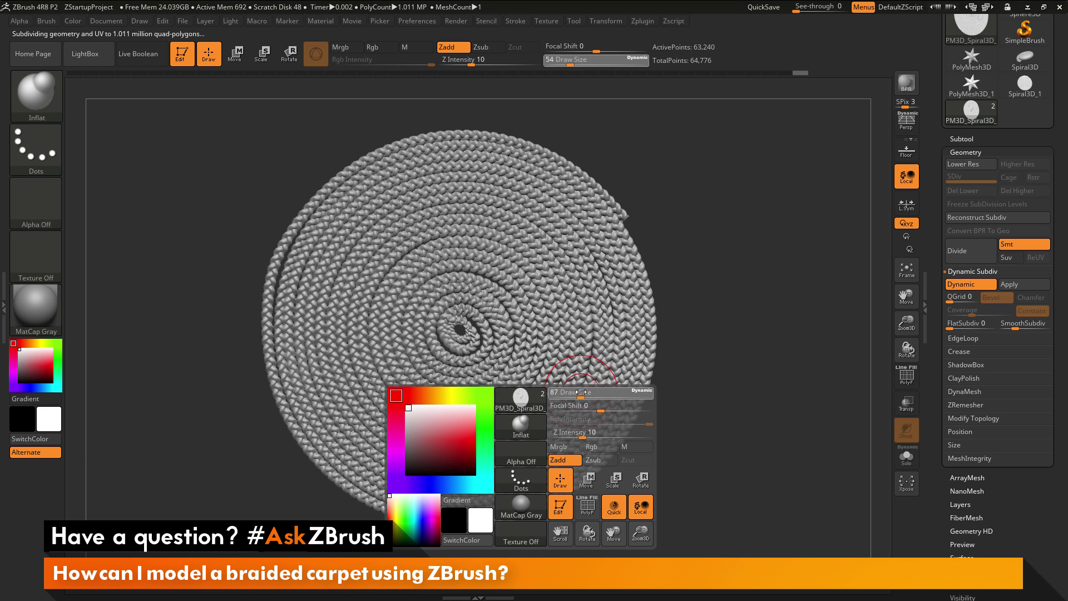